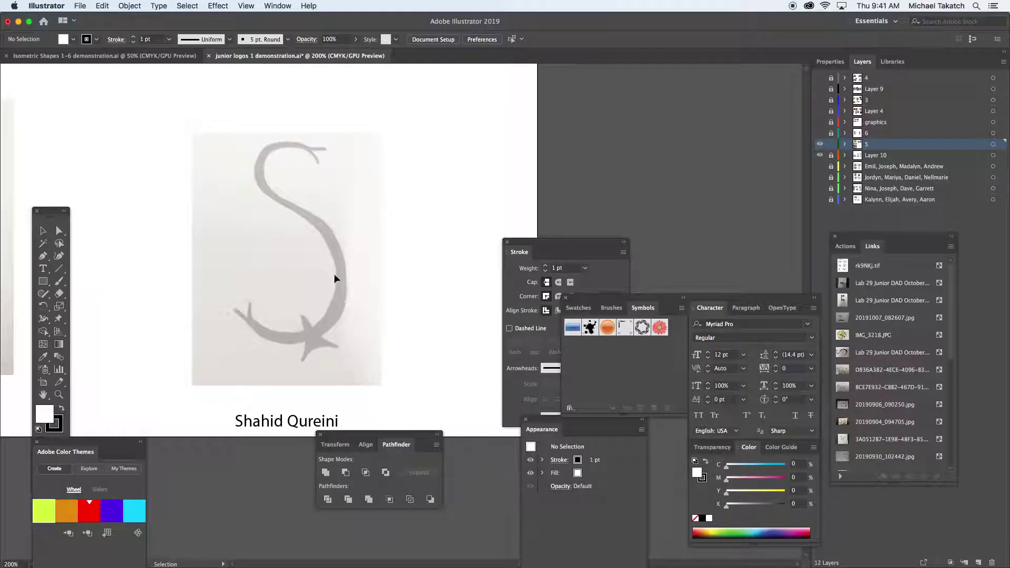
# Step: Start a Pen path at the sketched S's top end, curving the first segment along the top hook
pyautogui.press('super+equal')
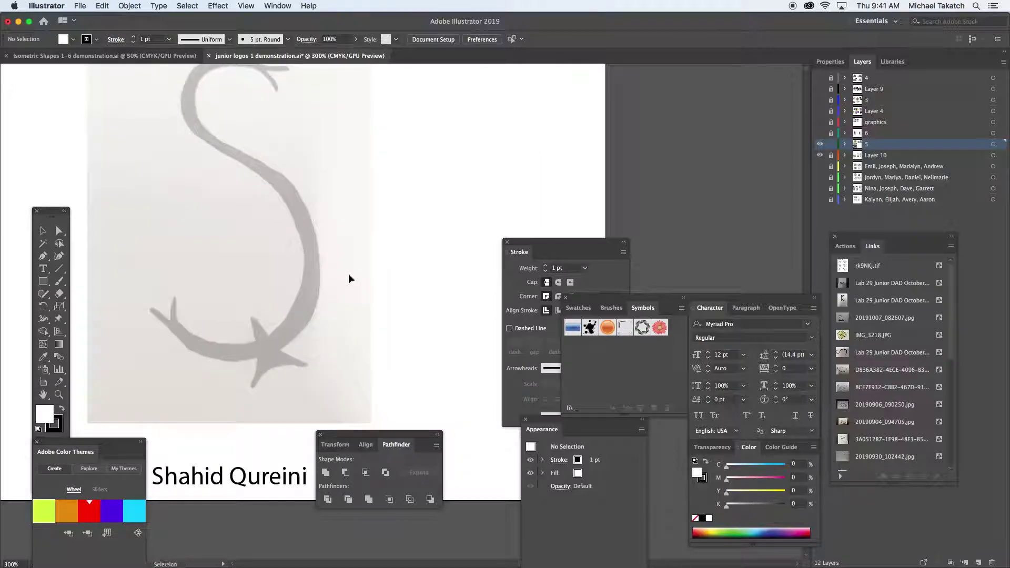
pyautogui.moveTo(312, 258); pyautogui.dragTo(345, 299)
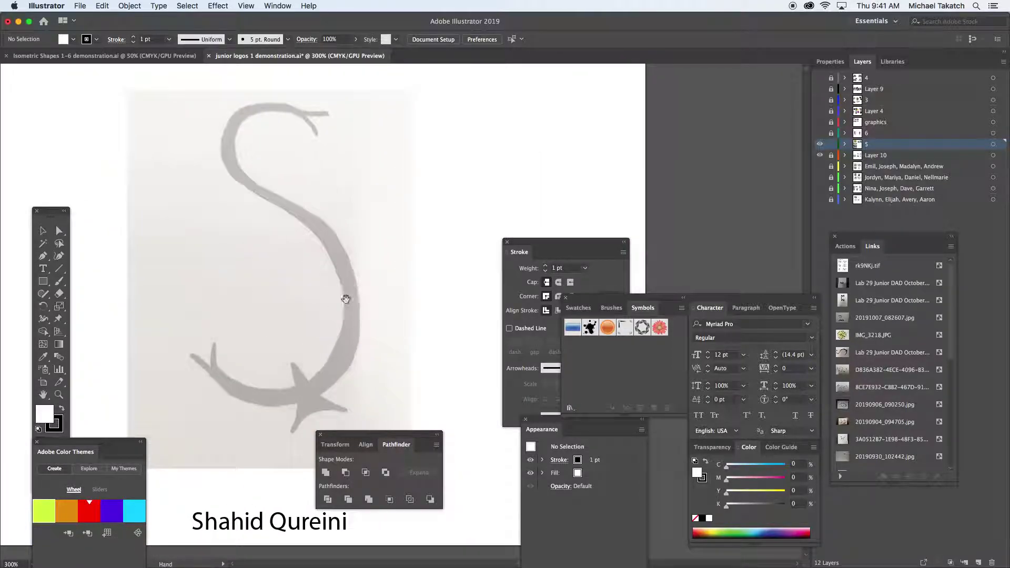
pyautogui.moveTo(361, 434); pyautogui.dragTo(433, 458)
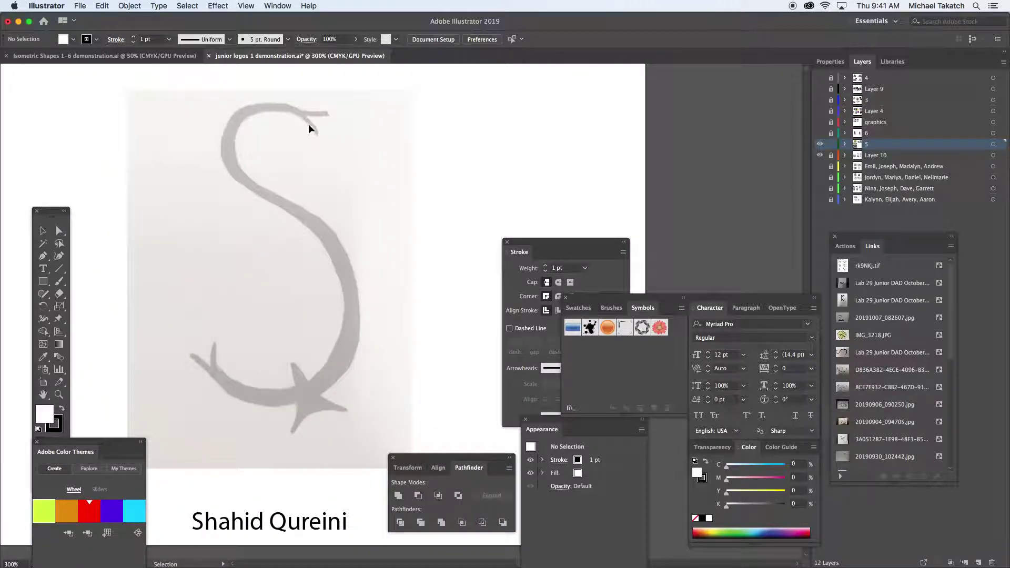
pyautogui.click(44, 257)
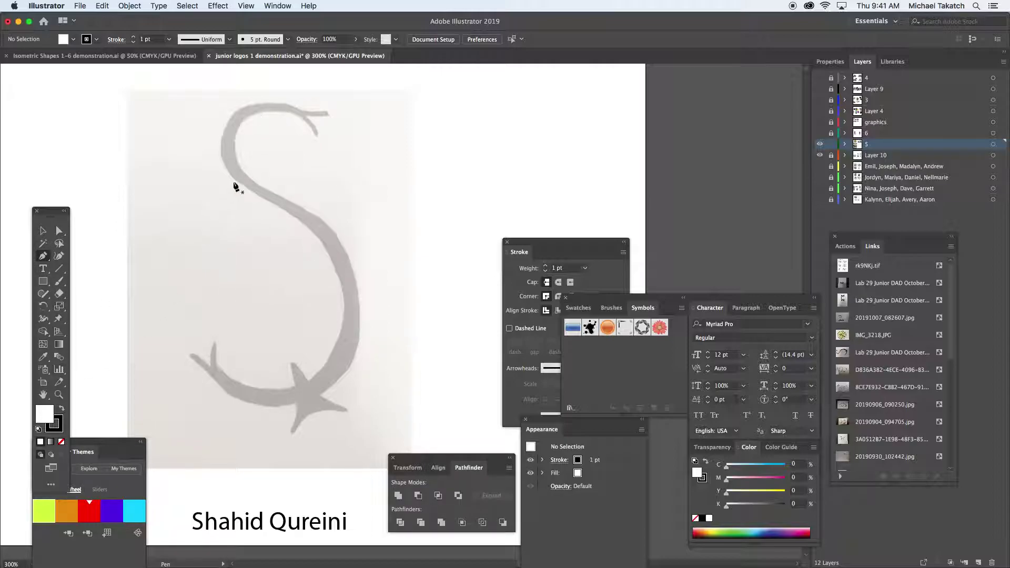
pyautogui.click(315, 135)
pyautogui.moveTo(260, 108); pyautogui.dragTo(225, 108)
# Step: Set the path's fill to None and add curved anchors down the S's upper bend, middle diagonal and right side
pyautogui.press('super+equal')
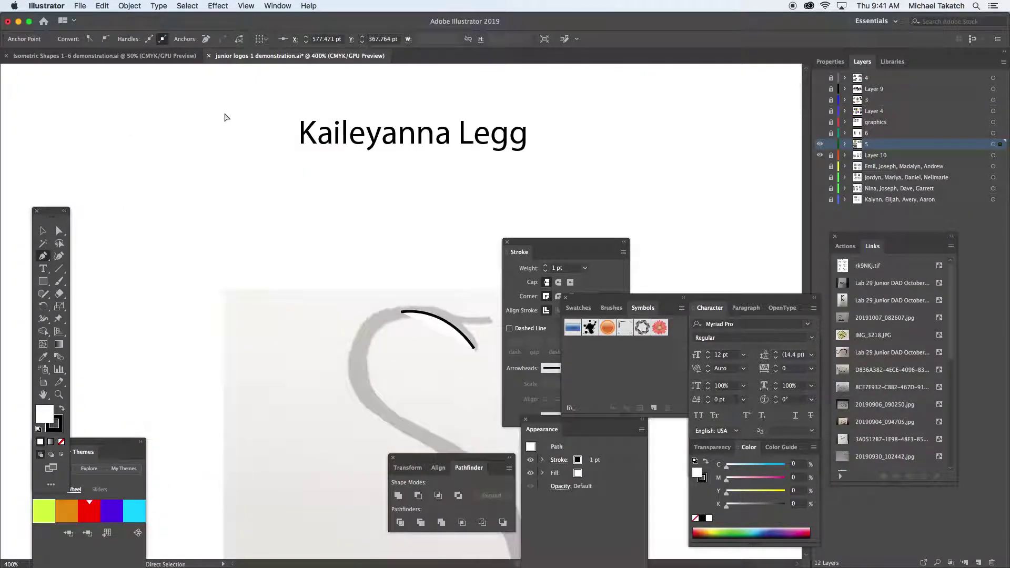
pyautogui.moveTo(396, 331); pyautogui.dragTo(200, 175)
pyautogui.moveTo(200, 157)
pyautogui.mouseDown()
pyautogui.moveTo(270, 181)
pyautogui.moveTo(225, 173)
pyautogui.moveTo(232, 194)
pyautogui.moveTo(189, 164)
pyautogui.mouseUp()
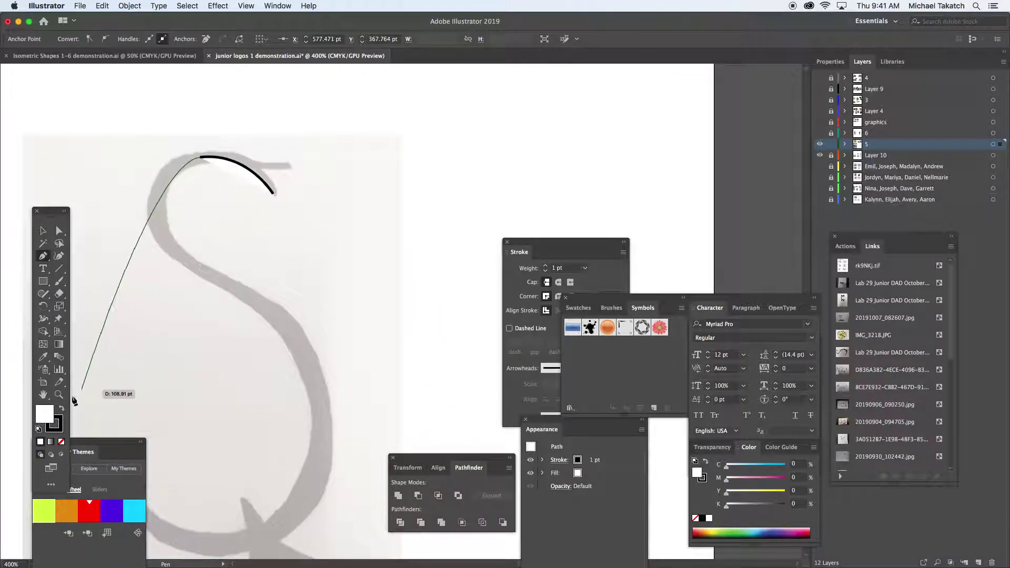
pyautogui.click(61, 442)
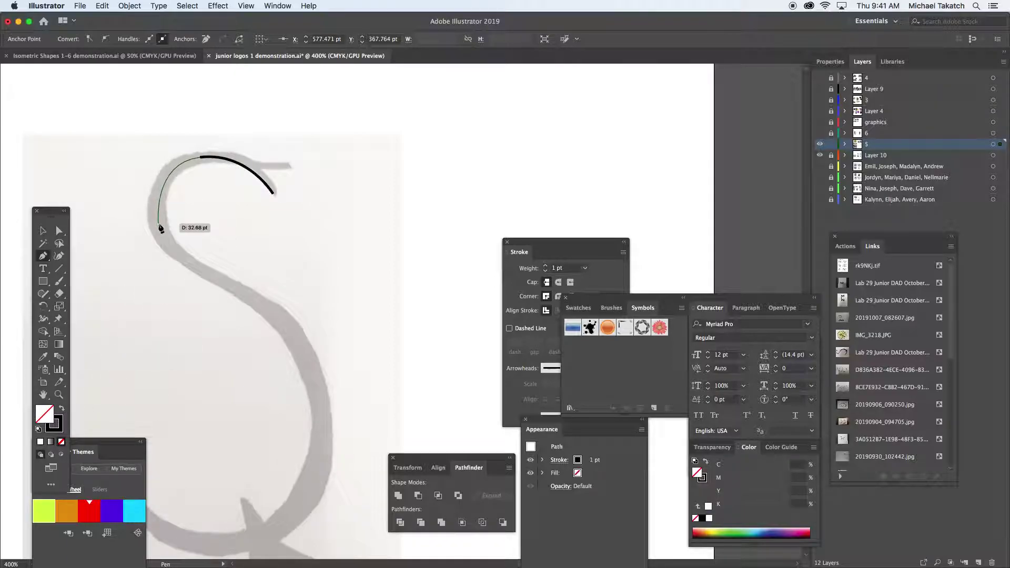
pyautogui.moveTo(162, 230); pyautogui.dragTo(162, 226)
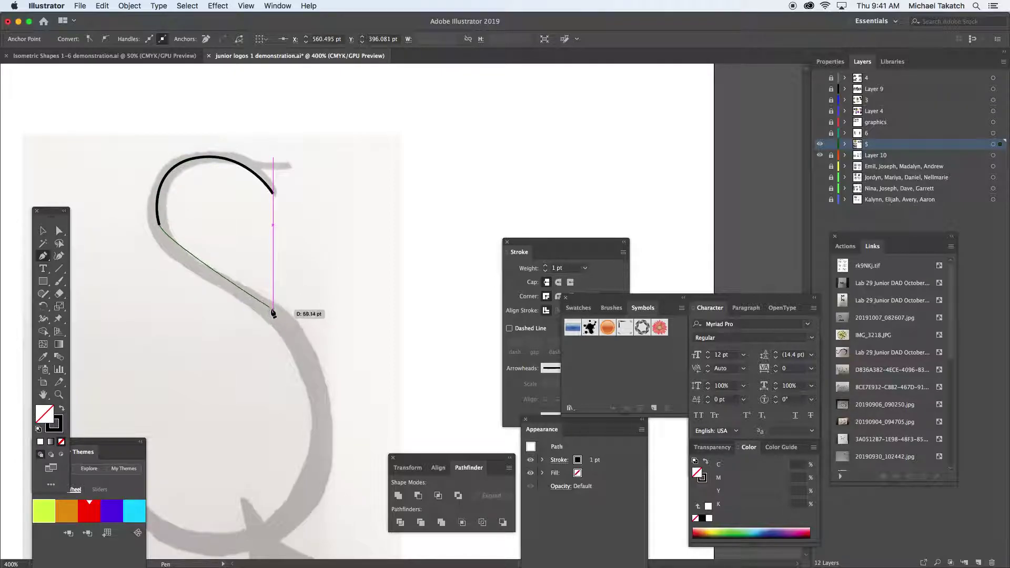
pyautogui.moveTo(242, 295); pyautogui.dragTo(298, 323)
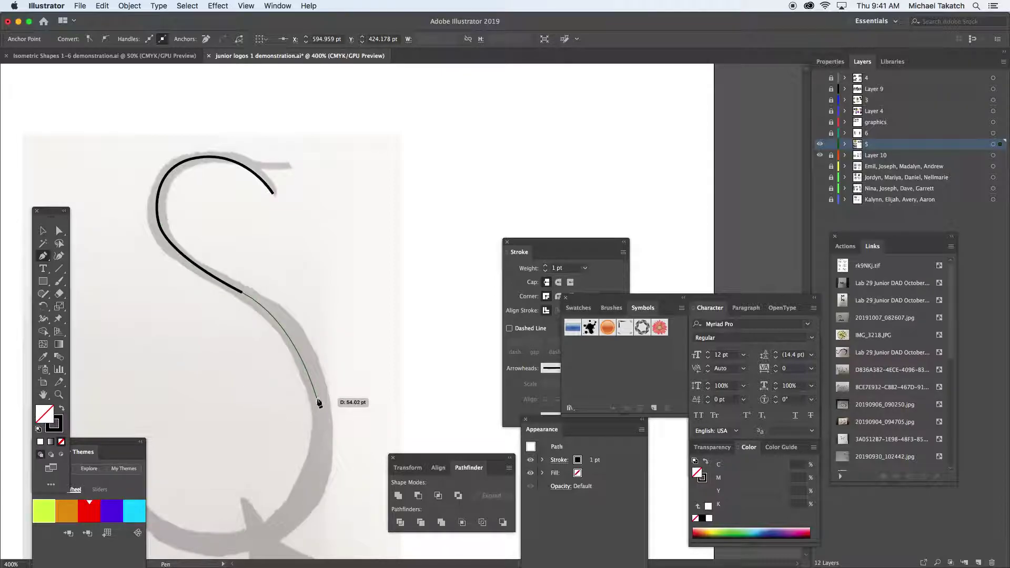
pyautogui.moveTo(319, 402); pyautogui.dragTo(323, 432)
# Step: Curve the path around the lower right and along the tail, ending at its left tip, then deselect
pyautogui.moveTo(309, 469); pyautogui.dragTo(354, 264)
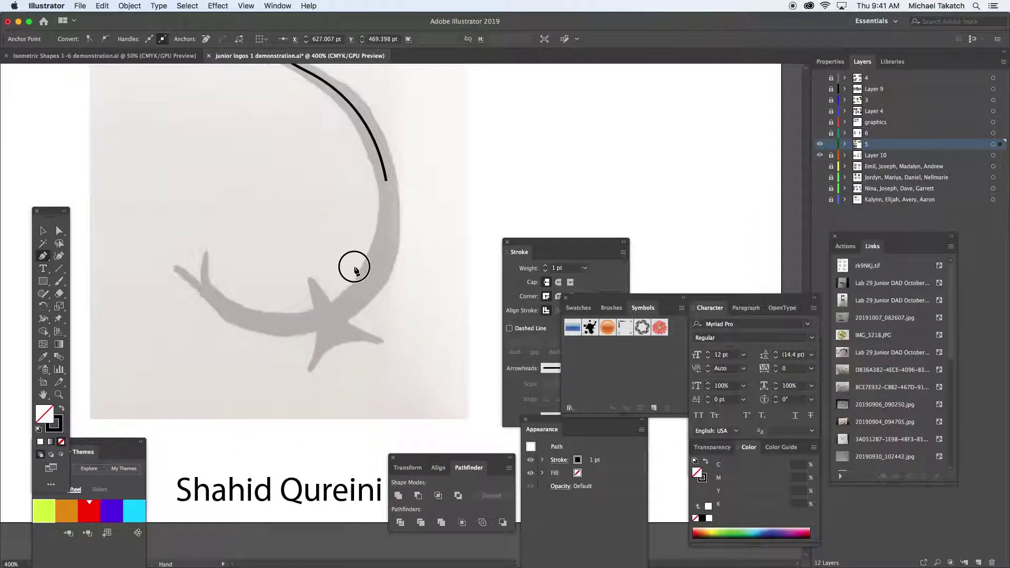
pyautogui.moveTo(354, 300); pyautogui.dragTo(322, 336)
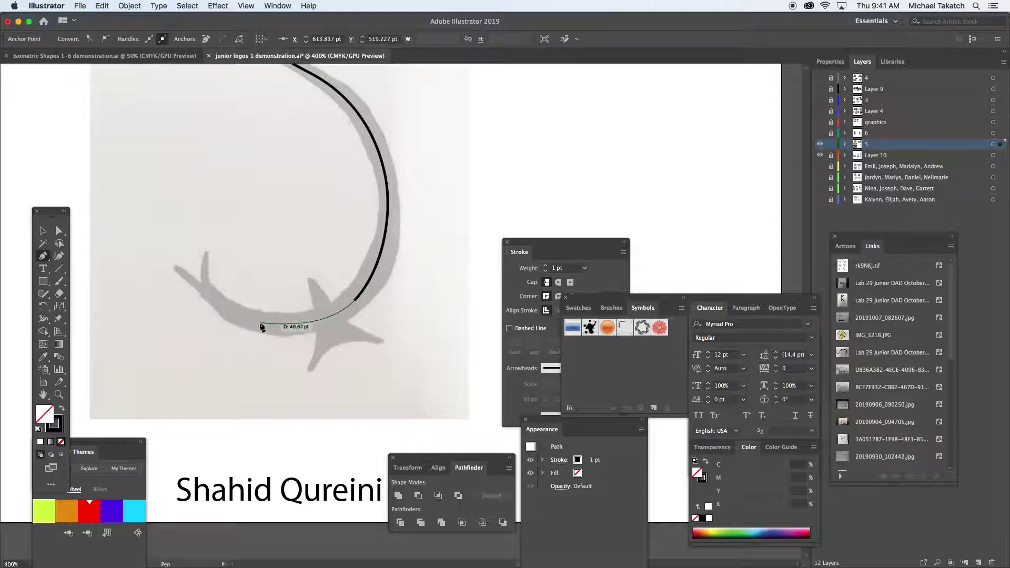
pyautogui.moveTo(244, 320); pyautogui.dragTo(245, 322)
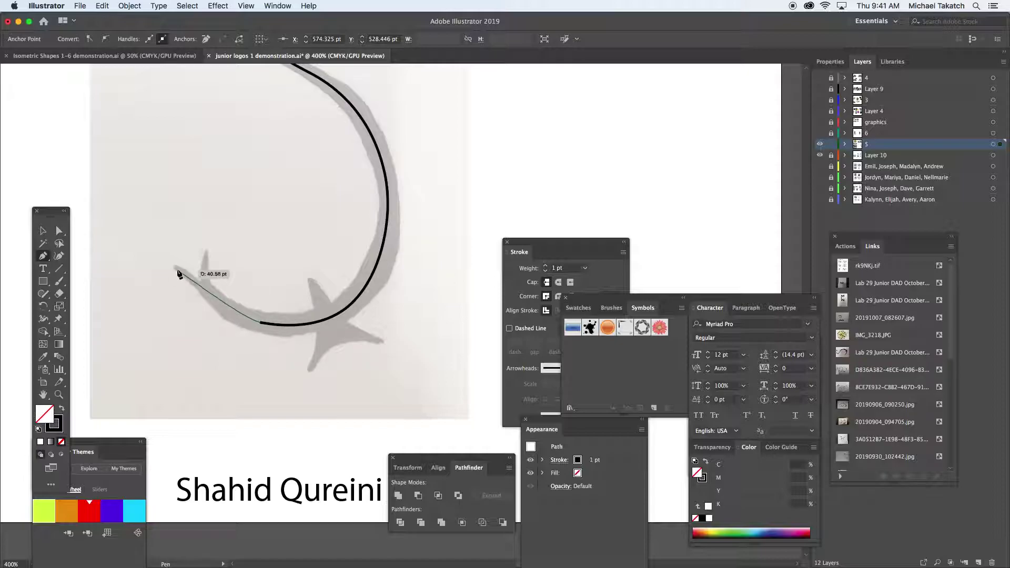
pyautogui.moveTo(174, 268); pyautogui.dragTo(150, 247)
pyautogui.click(44, 231)
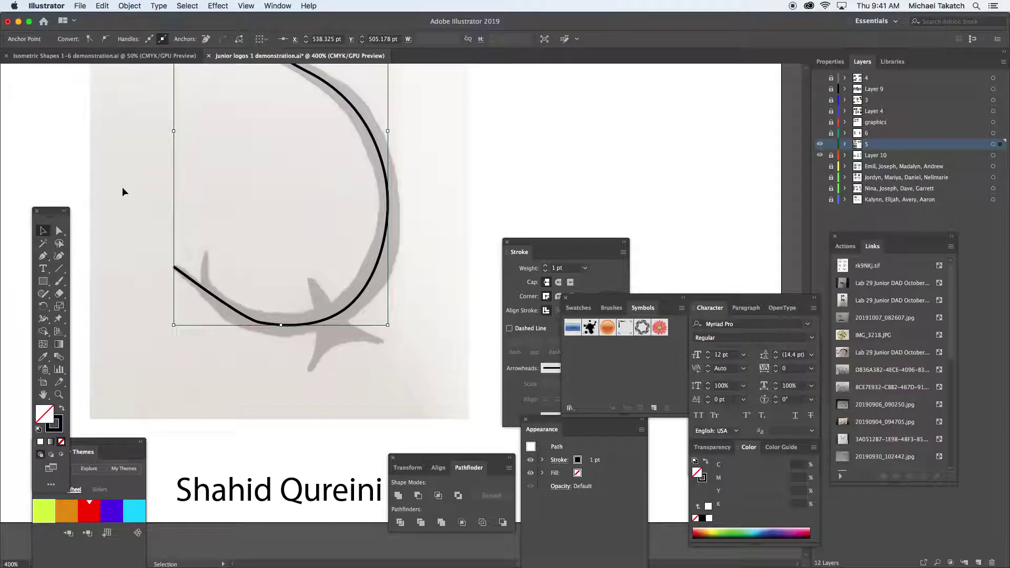
pyautogui.click(77, 156)
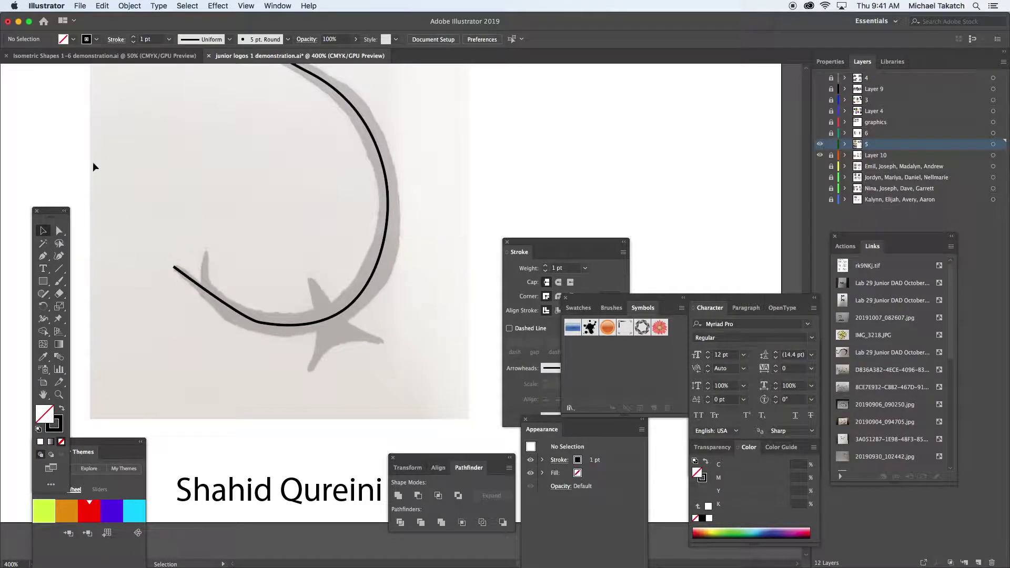
# Step: Widen the middle of the S stroke to about 10.475 pt with the Width tool, then undo it
pyautogui.click(245, 318)
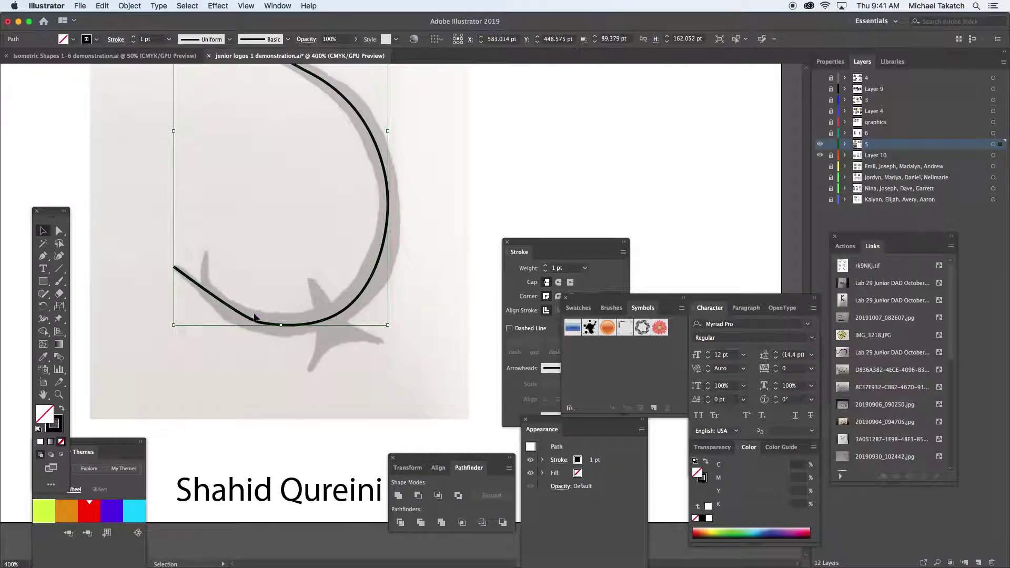
pyautogui.moveTo(247, 319); pyautogui.dragTo(260, 442)
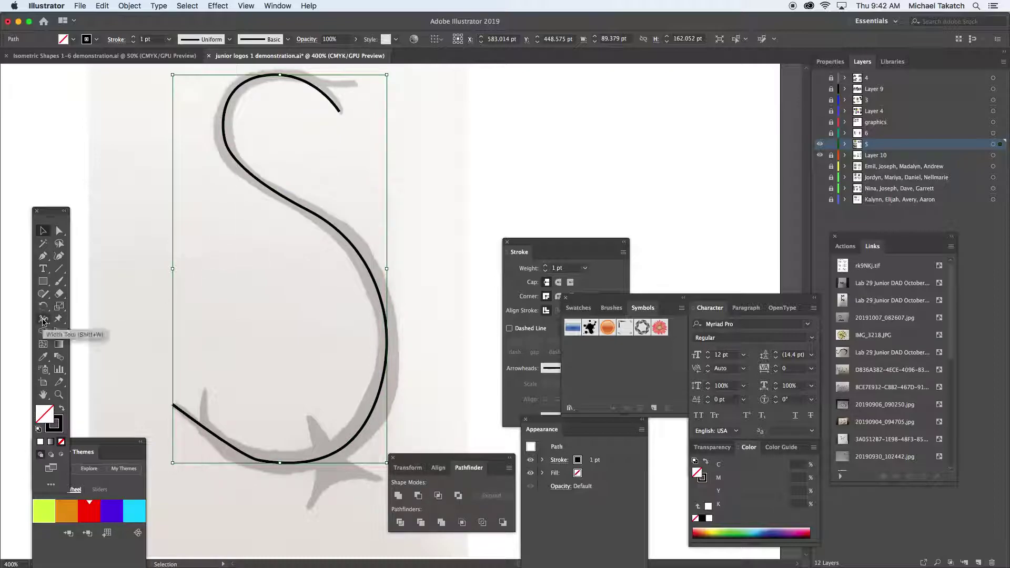
pyautogui.click(43, 320)
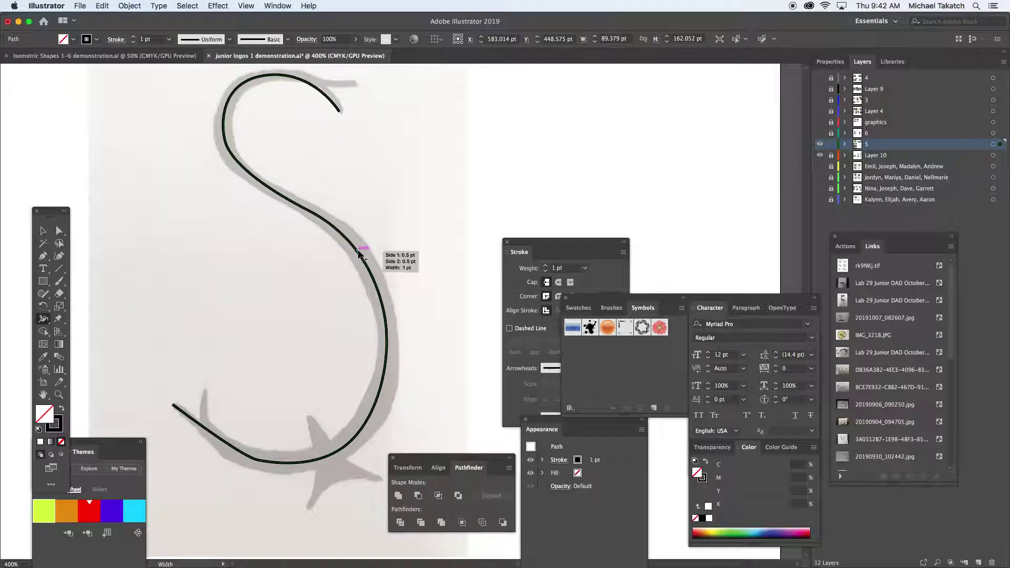
pyautogui.moveTo(358, 253); pyautogui.dragTo(367, 246)
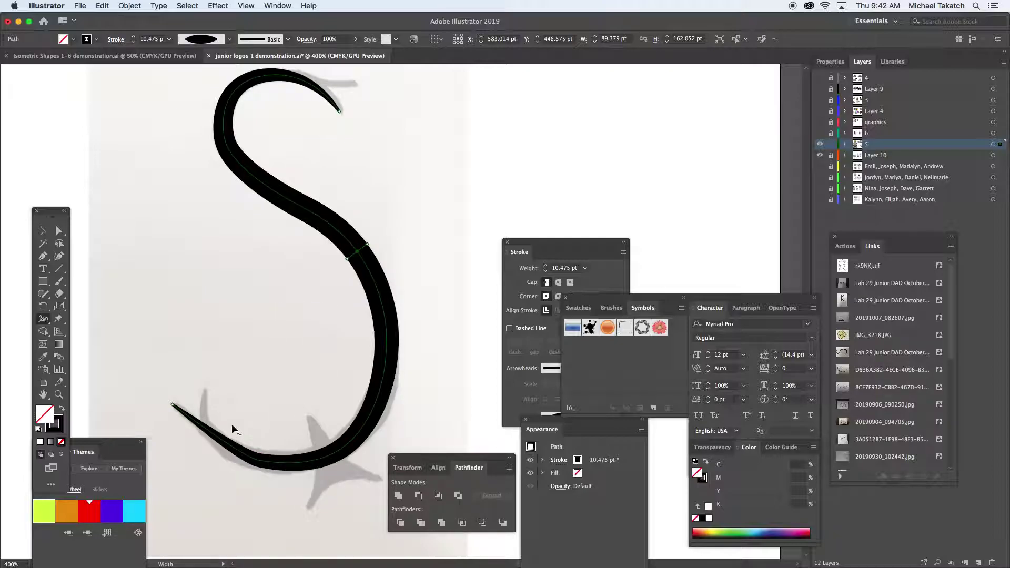
pyautogui.press('super+z')
pyautogui.press('super+z')
pyautogui.press('super+z')
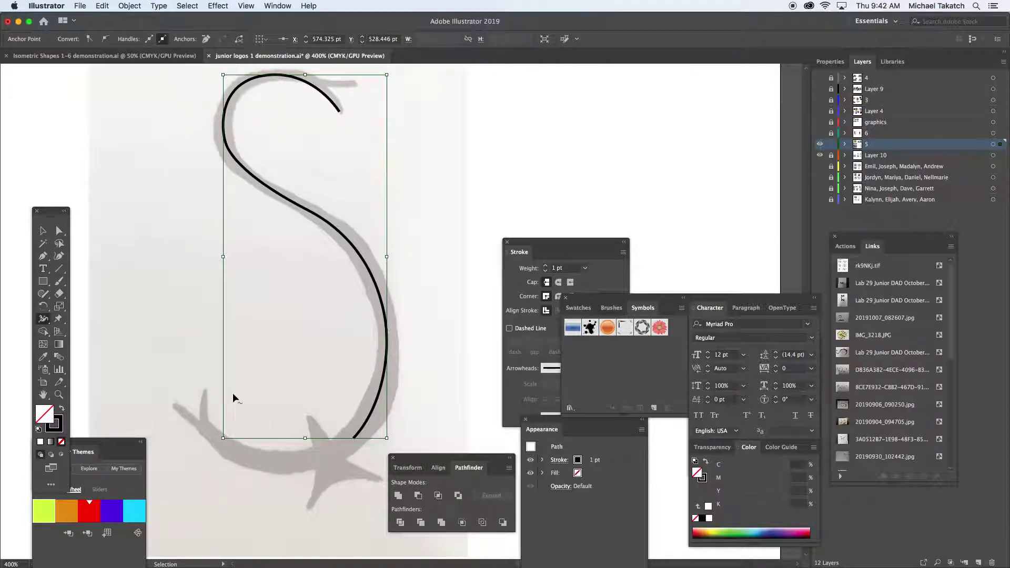
# Step: Continue the S path from its bottom endpoint along the tail, curling it upward at the lower left
pyautogui.click(44, 259)
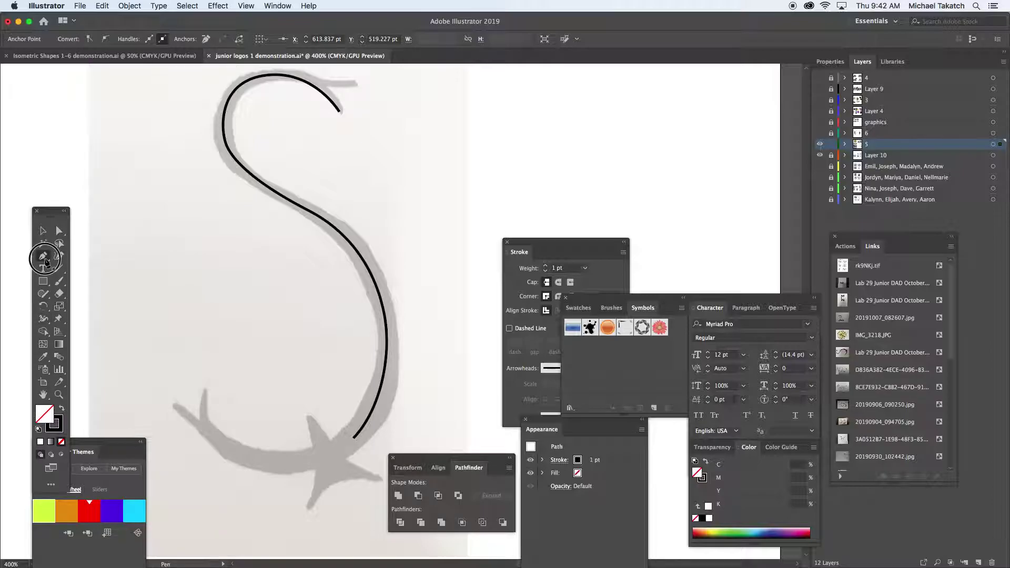
pyautogui.click(354, 439)
pyautogui.moveTo(355, 439); pyautogui.dragTo(325, 462)
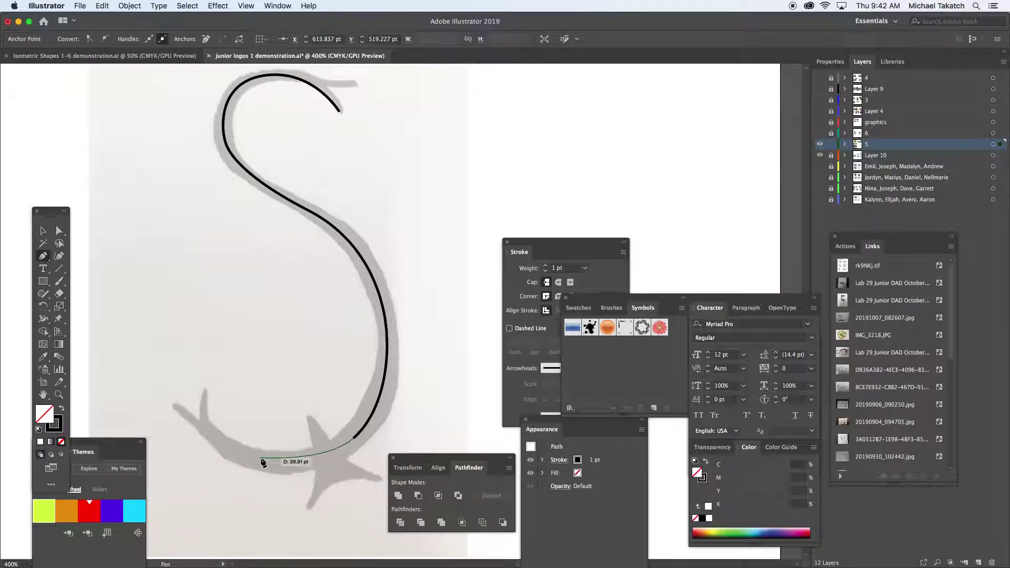
pyautogui.moveTo(263, 462); pyautogui.dragTo(239, 462)
pyautogui.moveTo(205, 392); pyautogui.dragTo(159, 267)
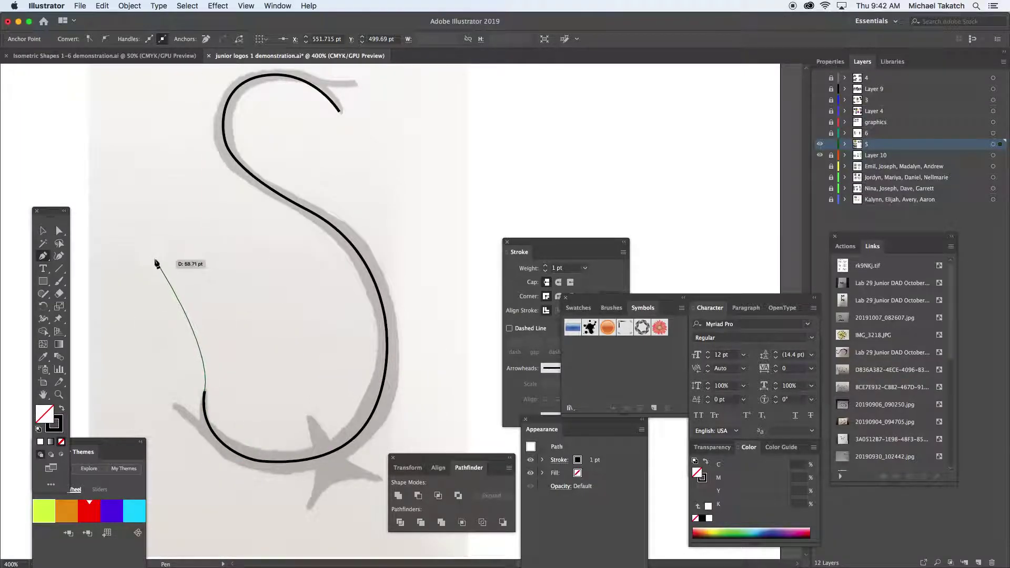
pyautogui.keyDown('super'); pyautogui.click(153, 258); pyautogui.keyUp('super')
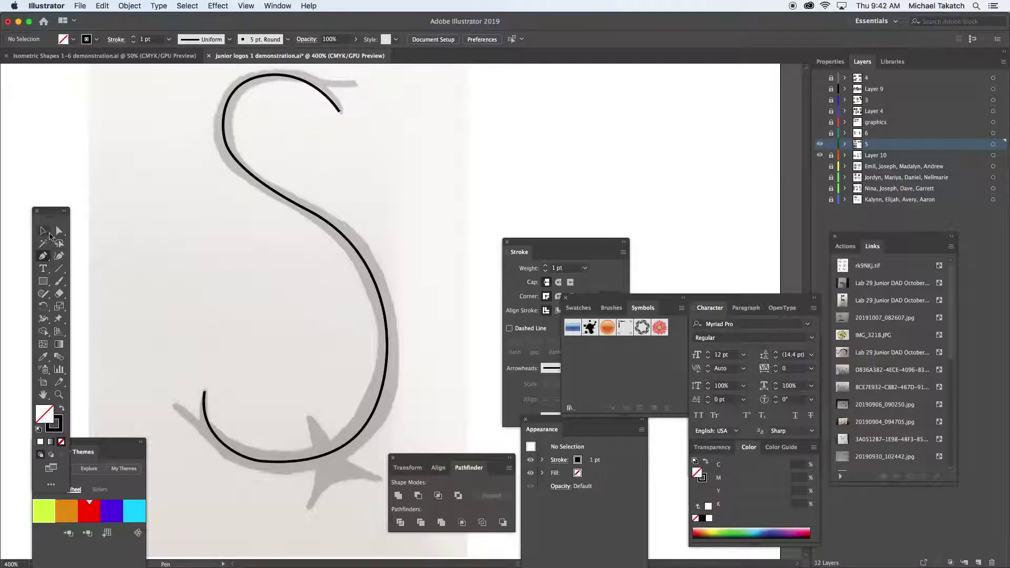
pyautogui.click(44, 231)
# Step: Widen the S stroke's middle to about 9.006 pt with the Width tool so both ends taper
pyautogui.click(270, 194)
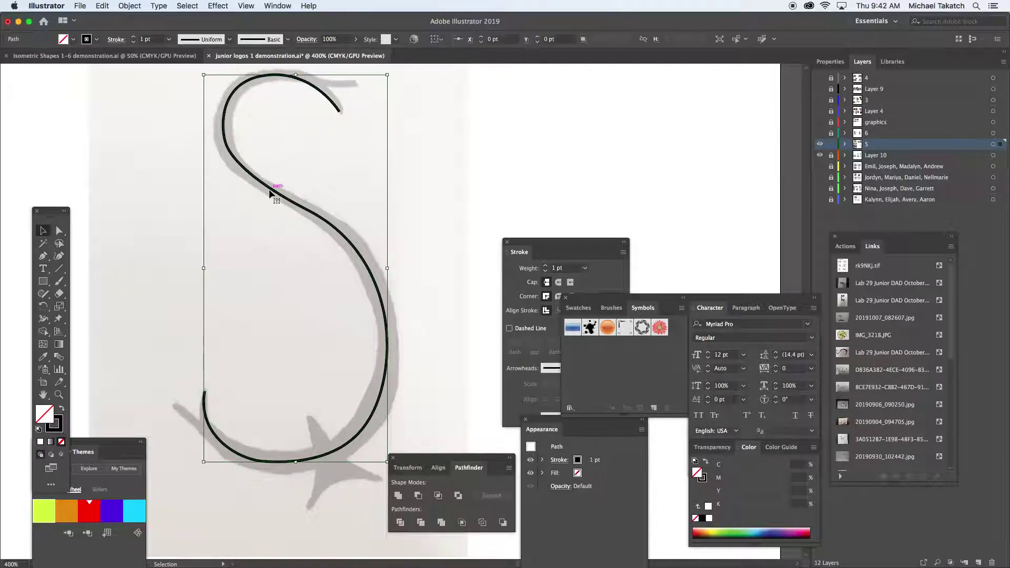
pyautogui.click(44, 319)
pyautogui.moveTo(358, 251); pyautogui.dragTo(383, 235)
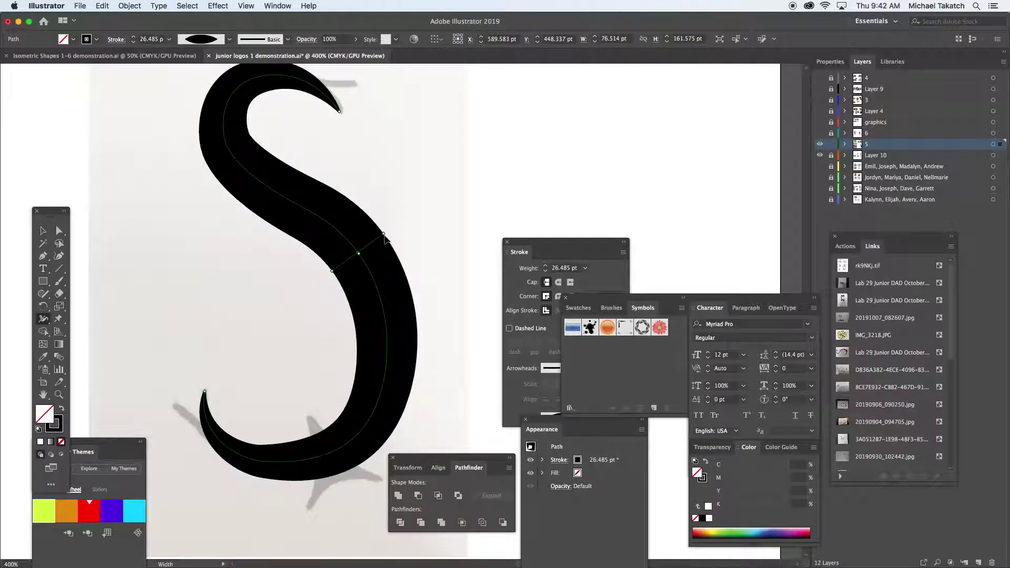
pyautogui.hotkey('ctrl', 'z')
pyautogui.hotkey('ctrl', 'z')
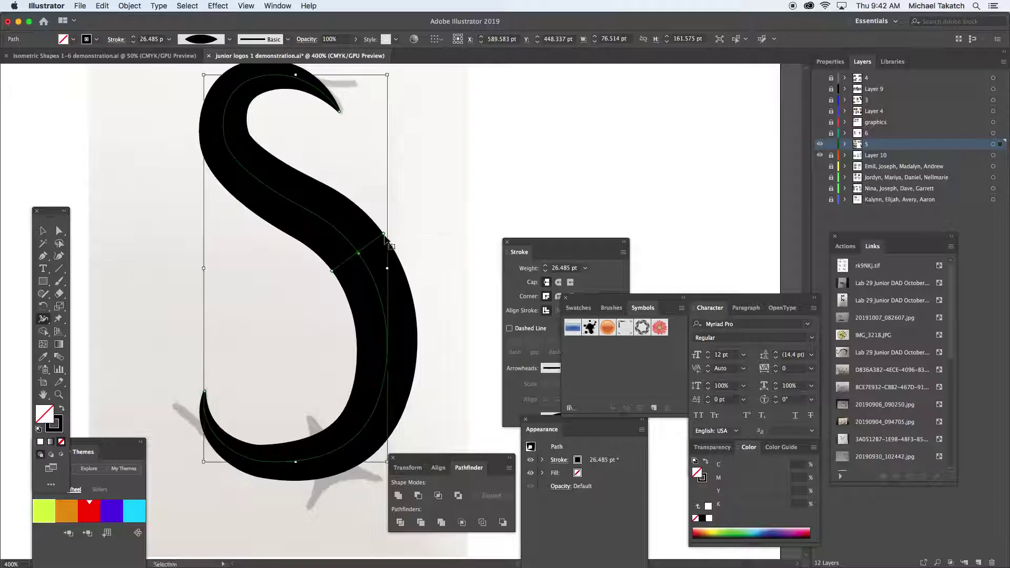
pyautogui.moveTo(362, 257); pyautogui.dragTo(379, 245)
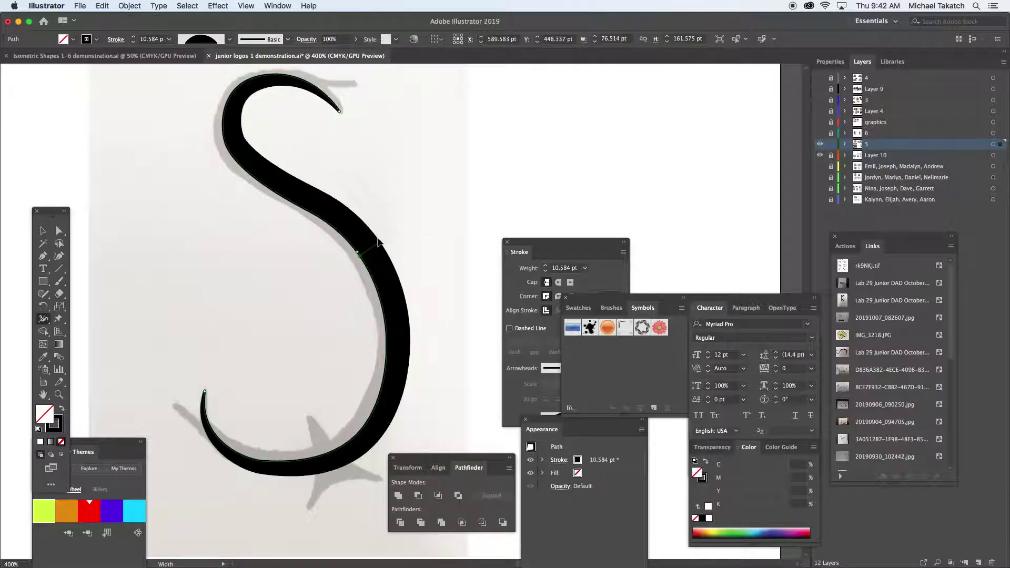
pyautogui.hotkey('ctrl', 'z')
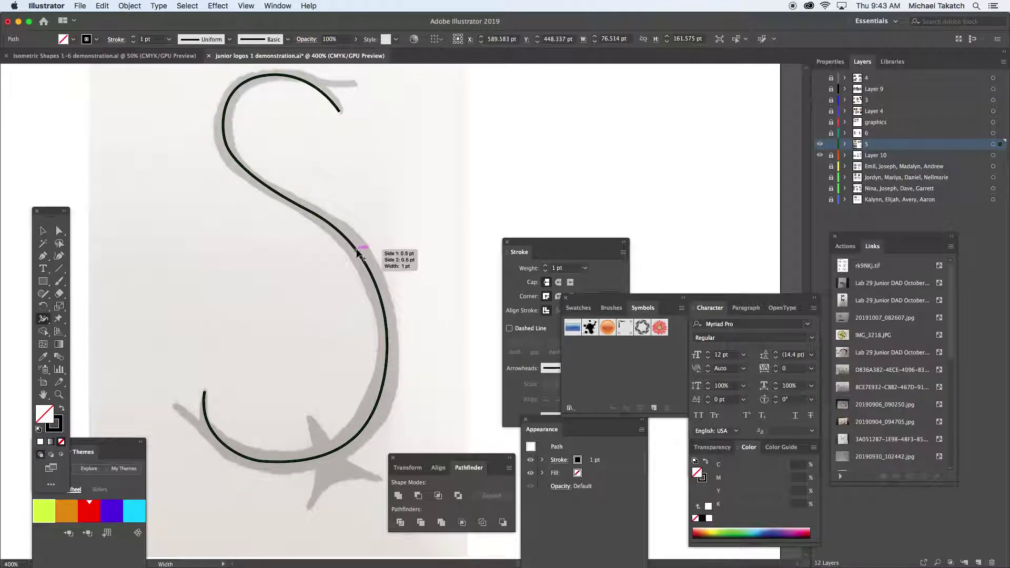
pyautogui.moveTo(354, 253); pyautogui.dragTo(331, 278)
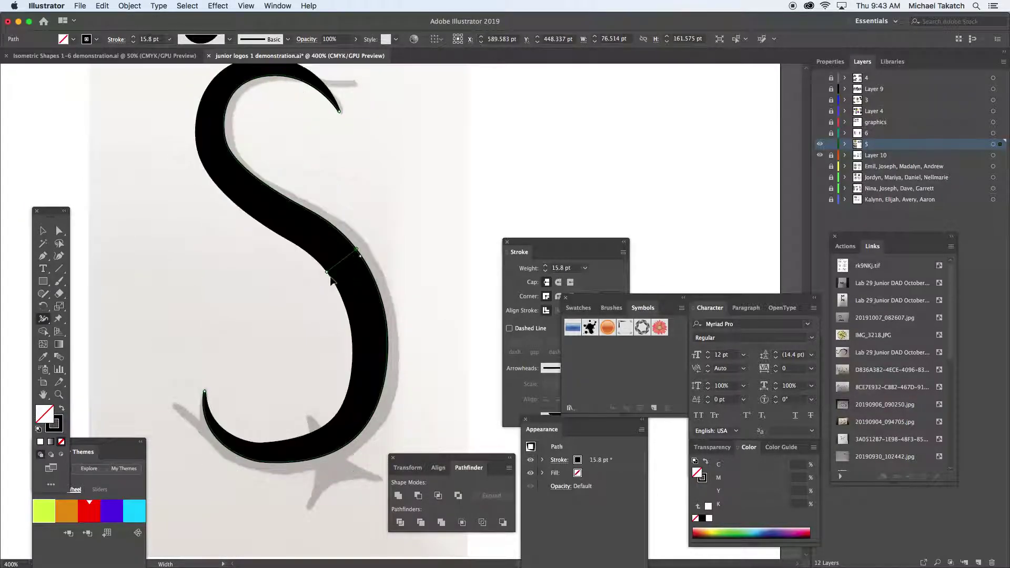
pyautogui.hotkey('ctrl', 'z')
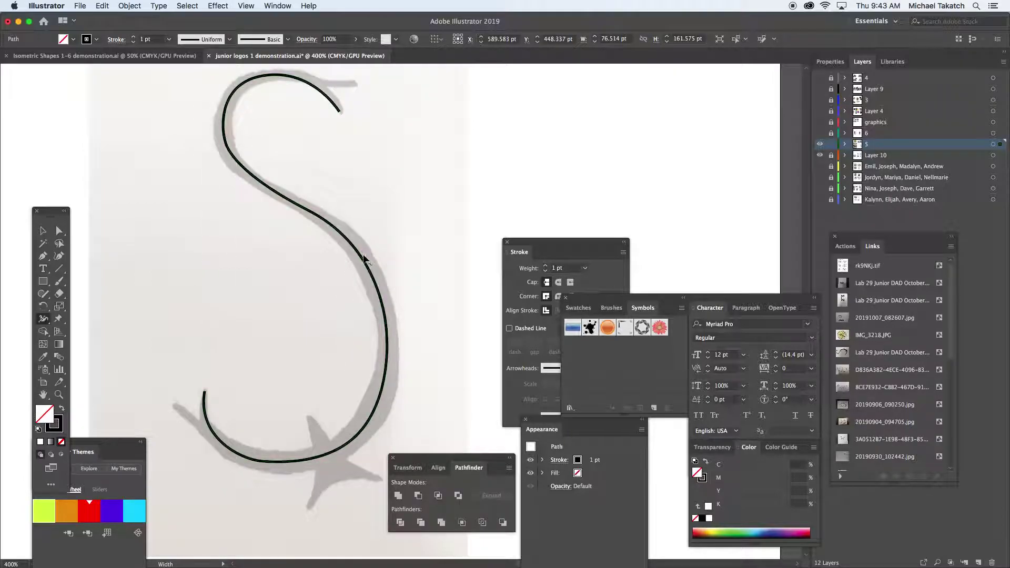
pyautogui.moveTo(363, 261); pyautogui.dragTo(369, 255)
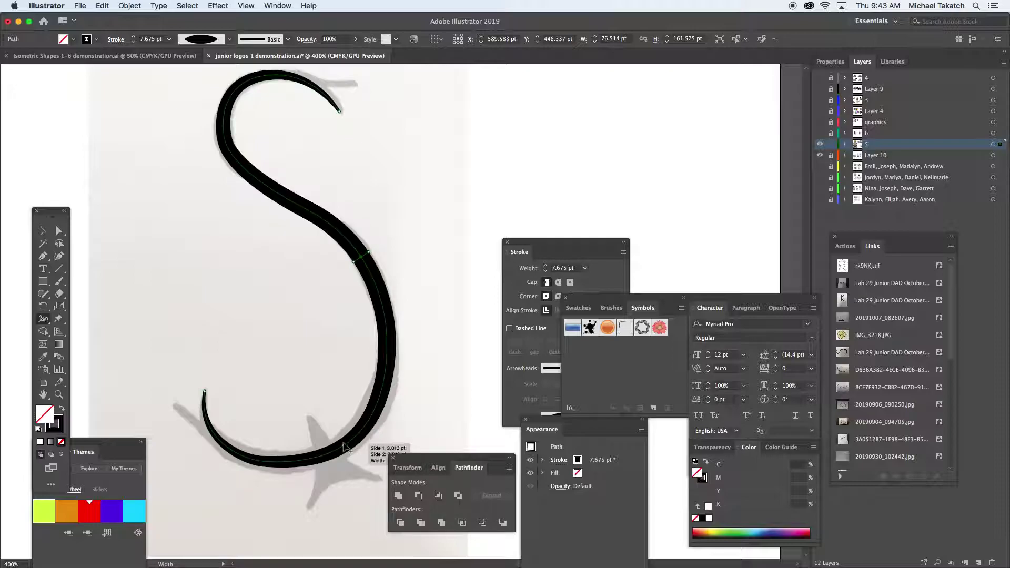
pyautogui.moveTo(369, 255); pyautogui.dragTo(370, 255)
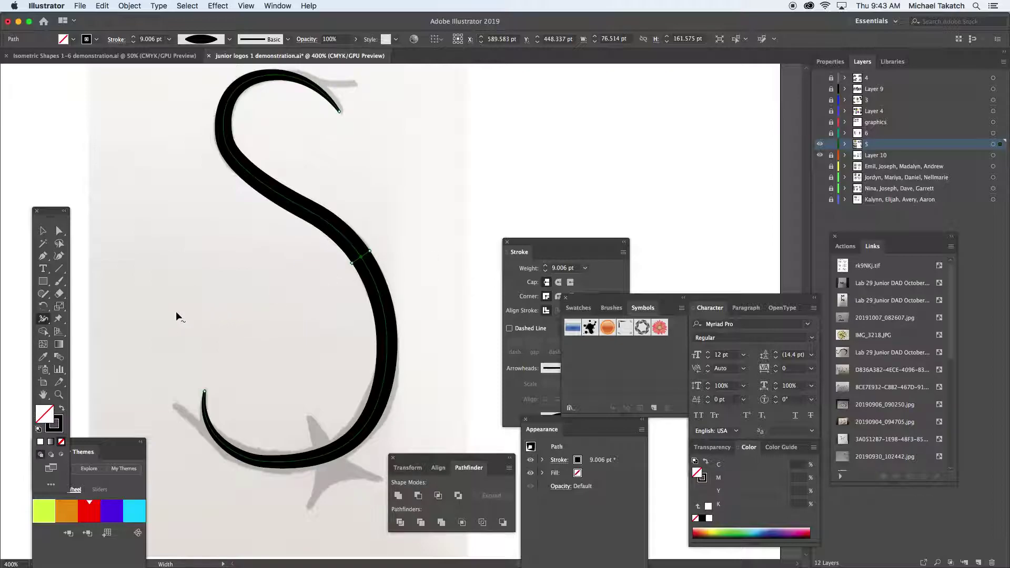
pyautogui.click(42, 258)
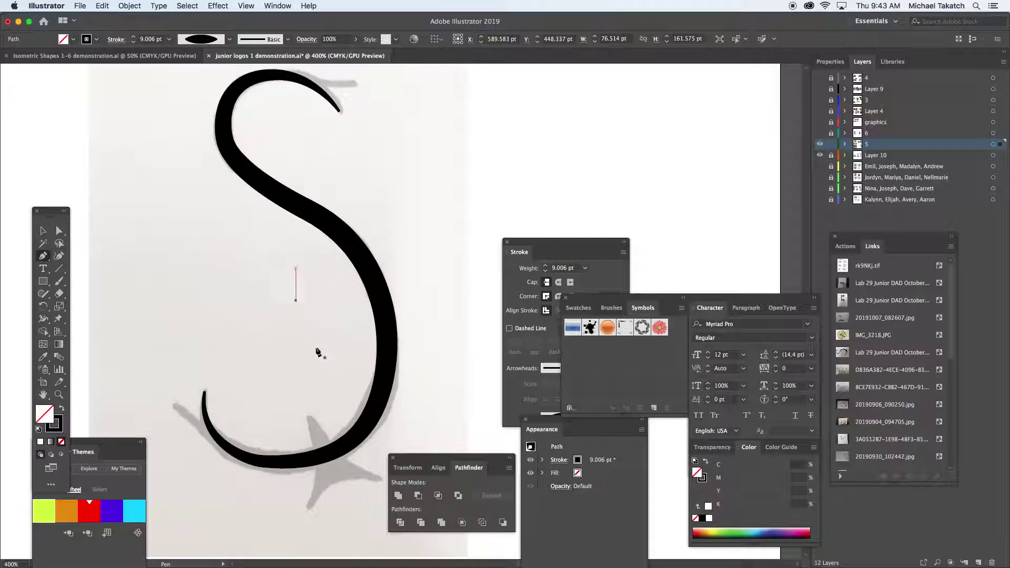
# Step: Trace the star tail below the S, curving down to a sharp corner at its right tip
pyautogui.click(308, 416)
pyautogui.moveTo(307, 509)
pyautogui.mouseDown()
pyautogui.moveTo(289, 541)
pyautogui.moveTo(302, 534)
pyautogui.mouseUp()
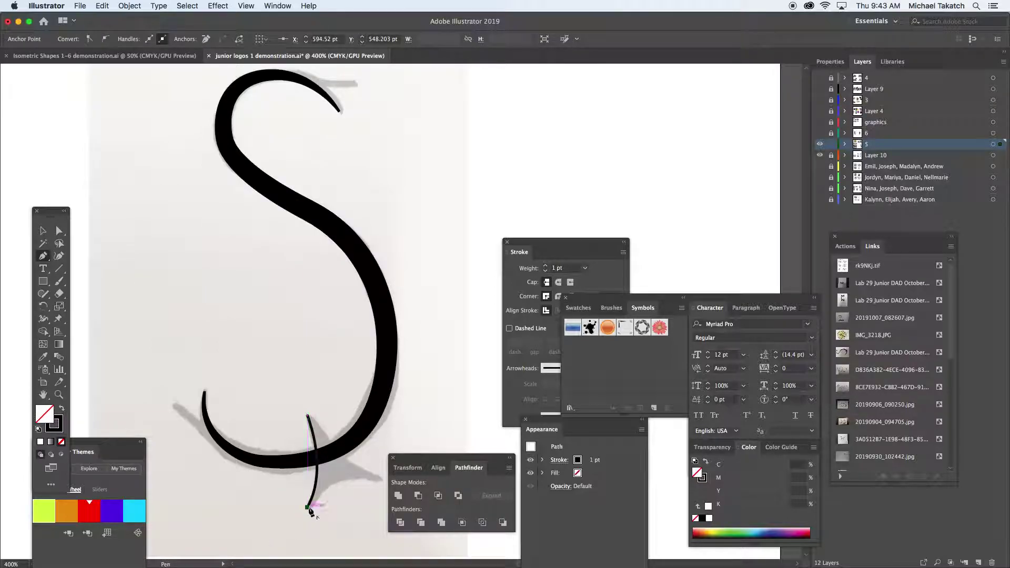
pyautogui.press('super+equal')
pyautogui.press('super+equal')
pyautogui.press('super+equal')
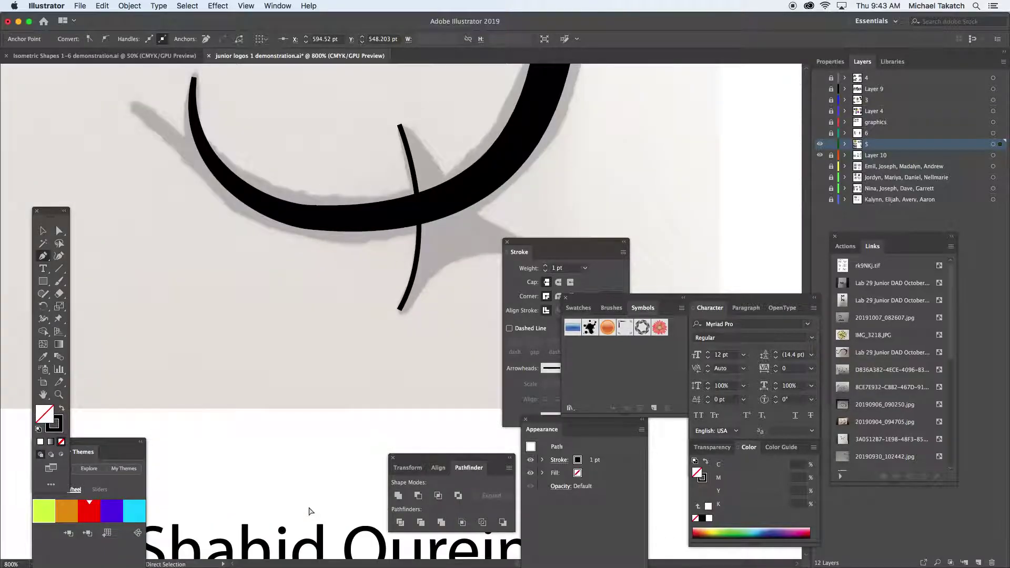
pyautogui.moveTo(399, 296); pyautogui.dragTo(190, 417)
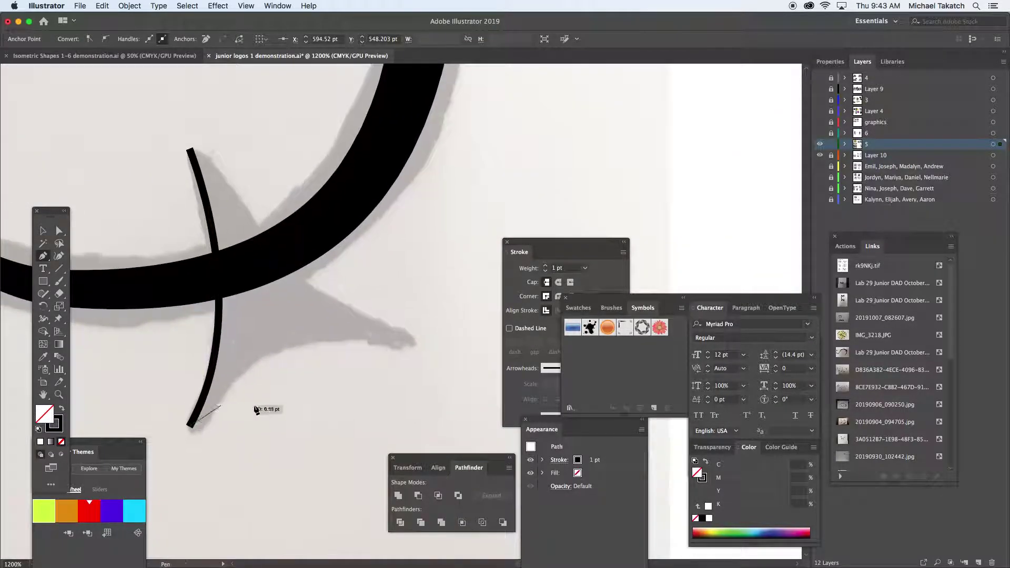
pyautogui.moveTo(411, 347)
pyautogui.mouseDown()
pyautogui.moveTo(491, 356)
pyautogui.moveTo(581, 349)
pyautogui.moveTo(578, 368)
pyautogui.moveTo(534, 374)
pyautogui.moveTo(531, 388)
pyautogui.moveTo(543, 383)
pyautogui.mouseUp()
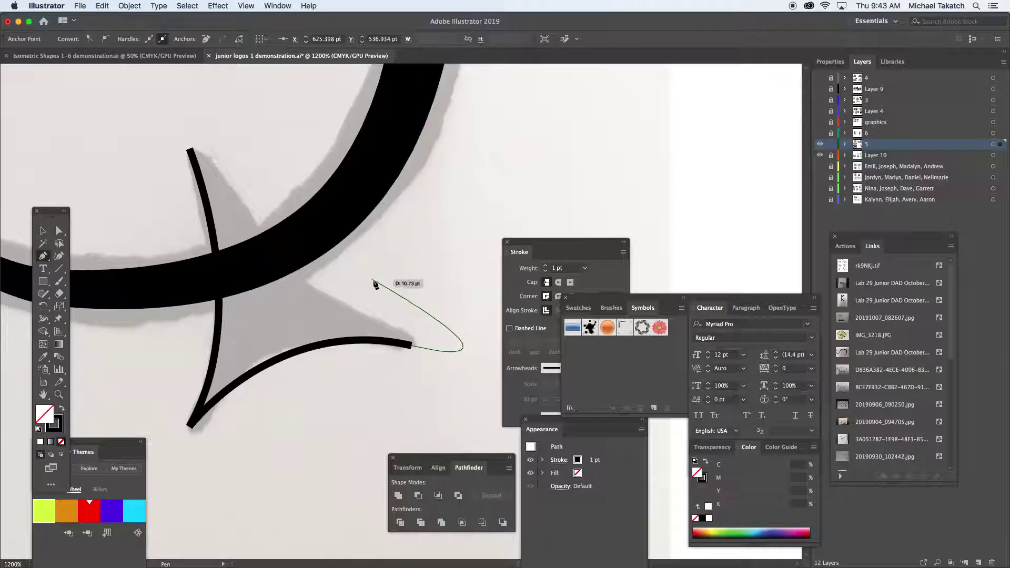
pyautogui.click(410, 346)
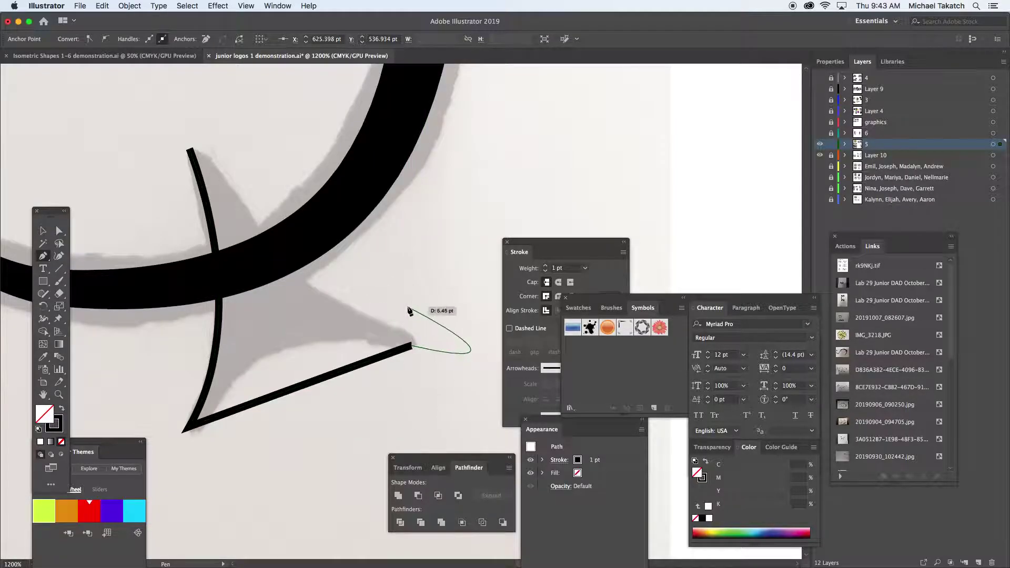
pyautogui.click(411, 345)
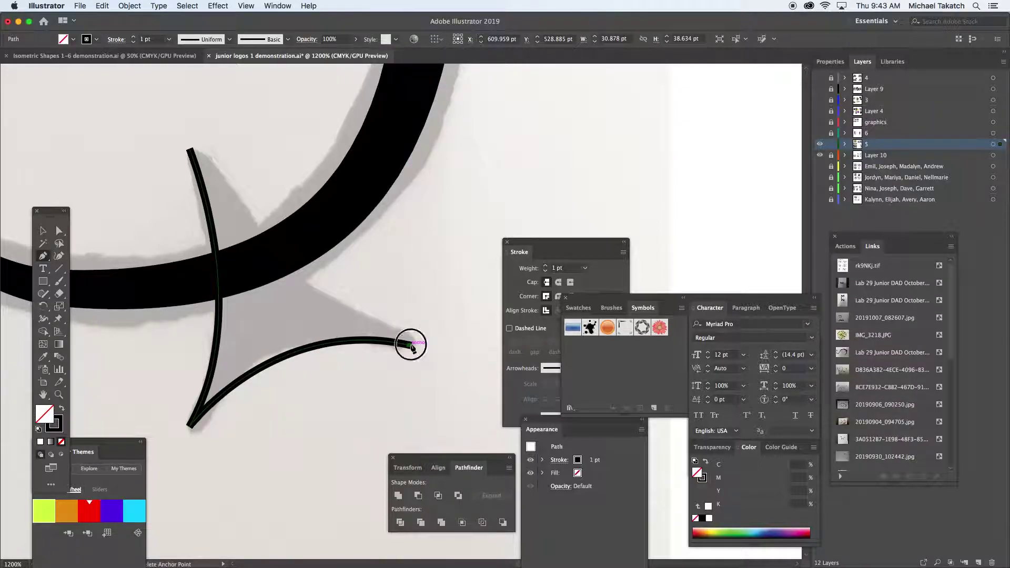
pyautogui.press('super+z')
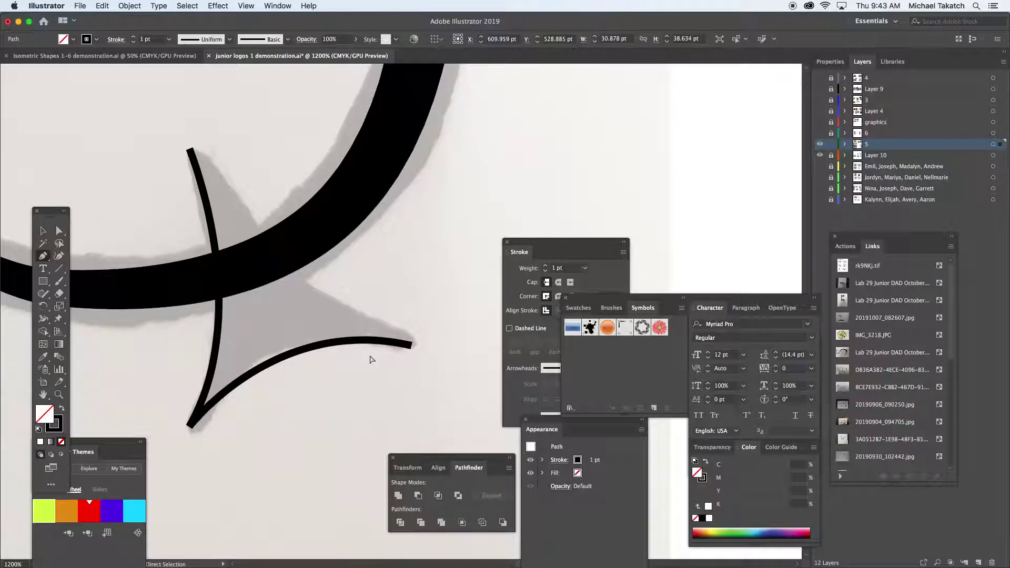
pyautogui.click(411, 347)
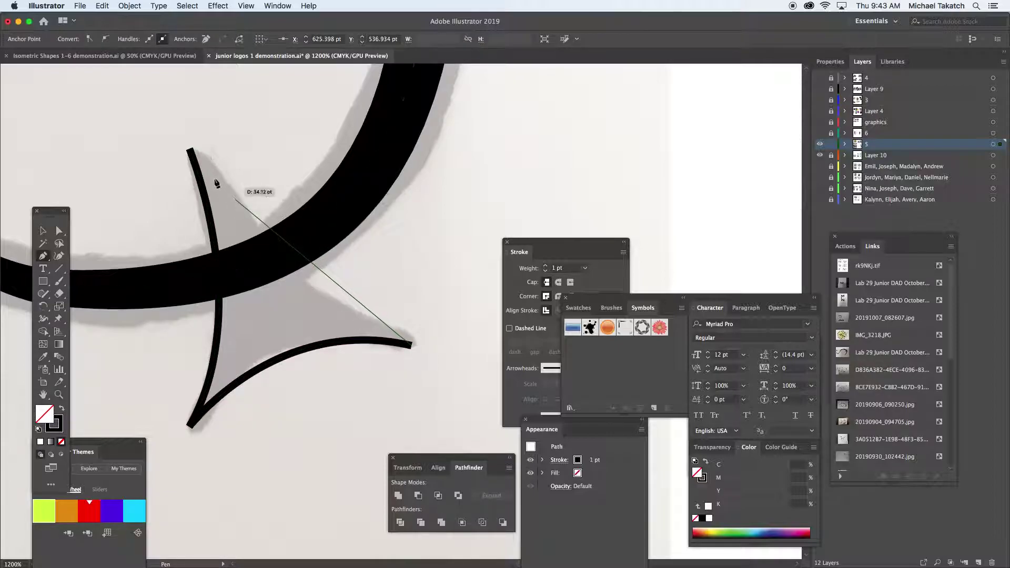
# Step: Close the star outline at its top point, shape the closing curve to the sketch, and select it
pyautogui.moveTo(189, 150); pyautogui.dragTo(154, 76)
pyautogui.scroll(5, 152, 94)
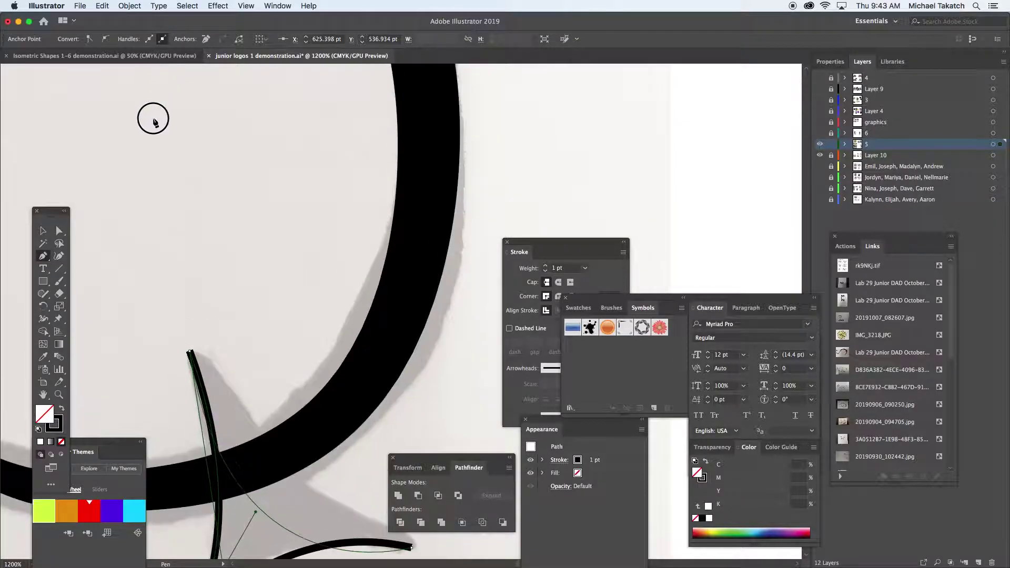
pyautogui.moveTo(159, 250); pyautogui.dragTo(157, 264)
pyautogui.moveTo(247, 380); pyautogui.dragTo(262, 186)
pyautogui.click(44, 232)
pyautogui.click(255, 189)
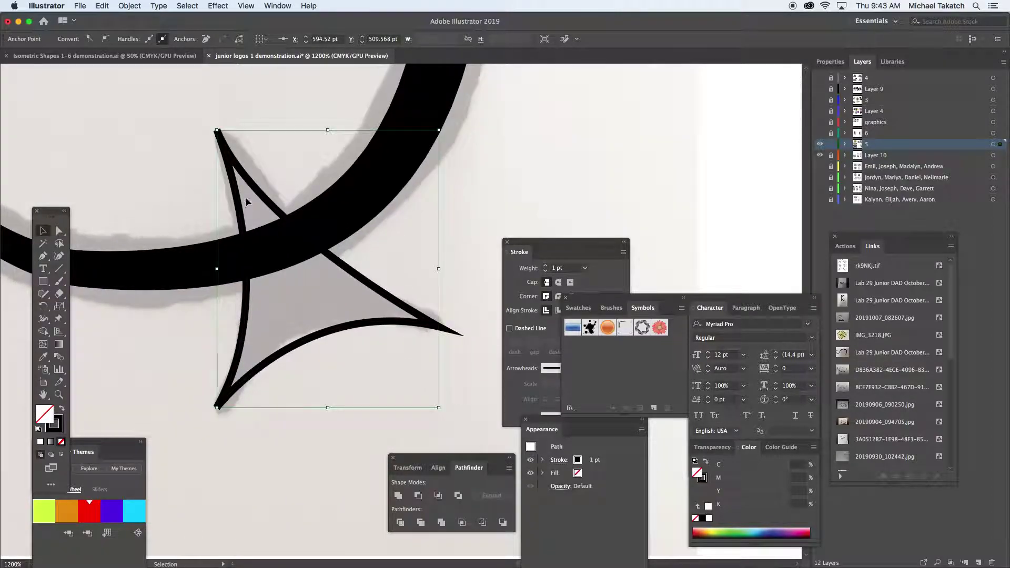
pyautogui.click(60, 232)
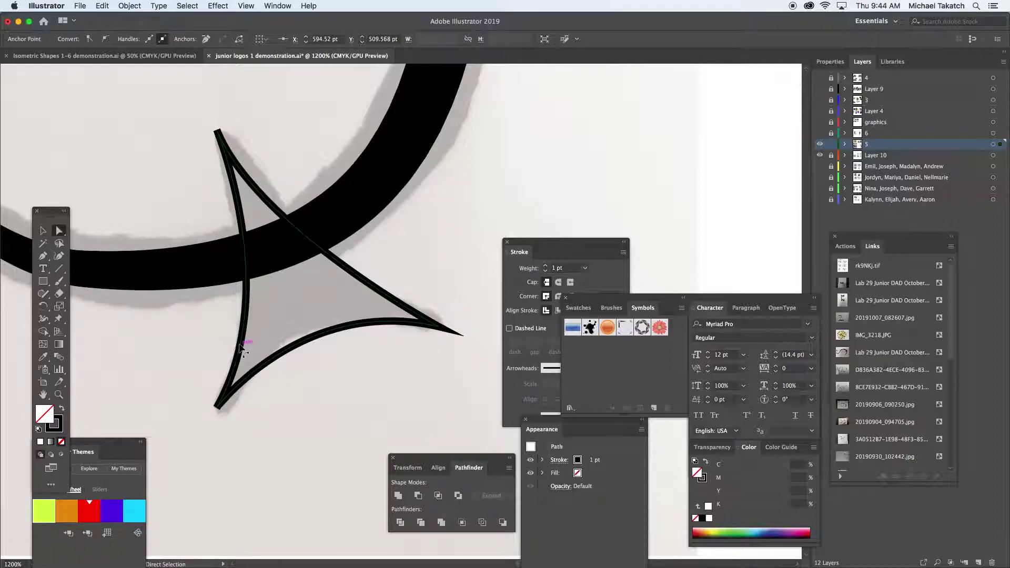
pyautogui.press('v')
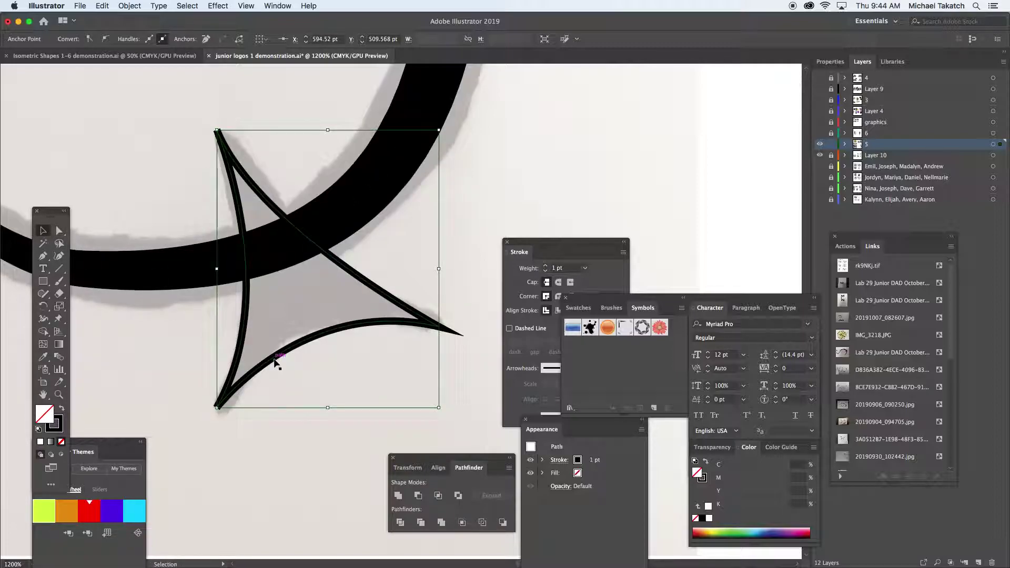
# Step: Give the star outline Round Join corners at 1 pt and a solid black fill, then deselect it
pyautogui.moveTo(539, 245); pyautogui.dragTo(497, 181)
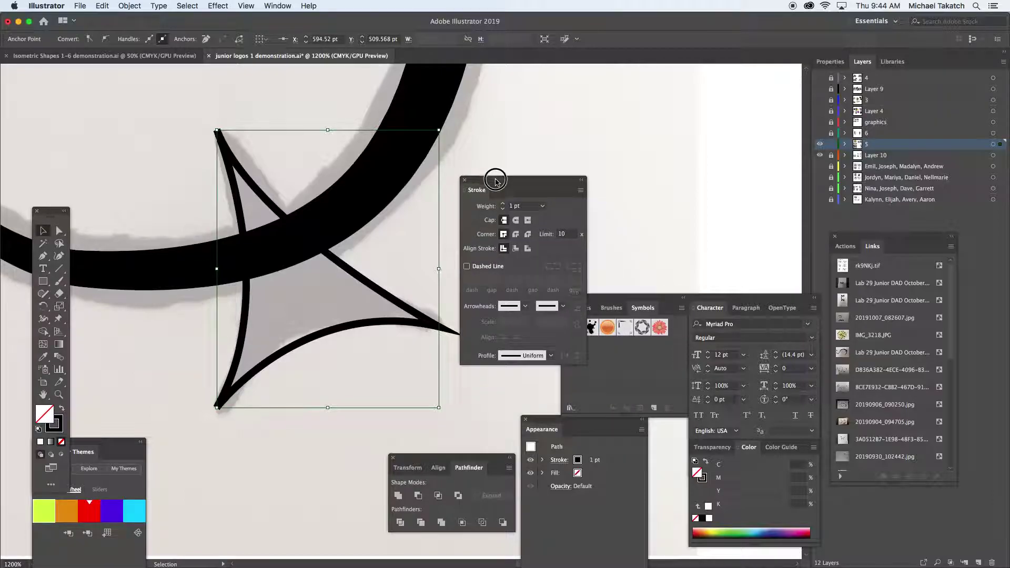
pyautogui.click(516, 233)
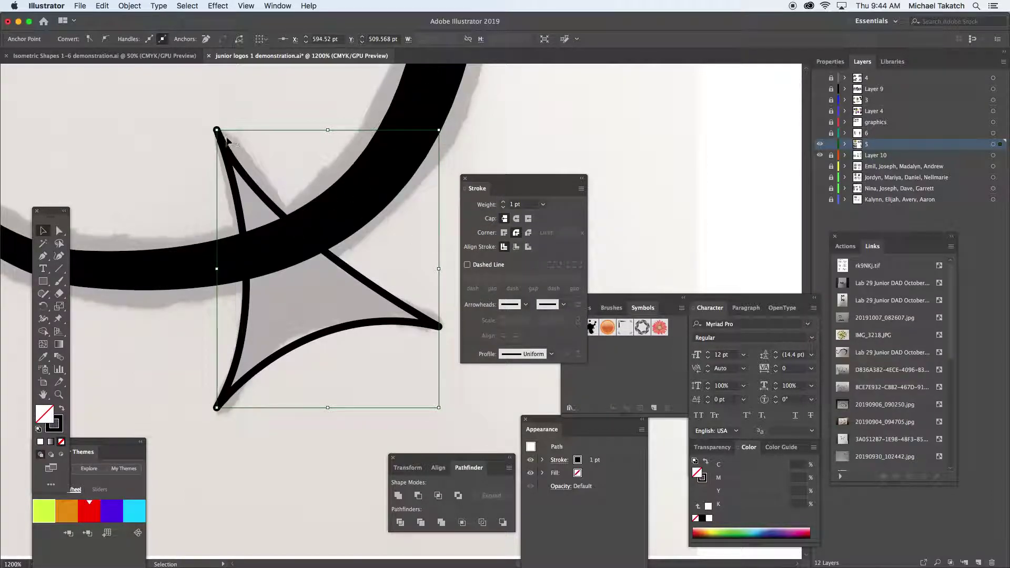
pyautogui.click(504, 203)
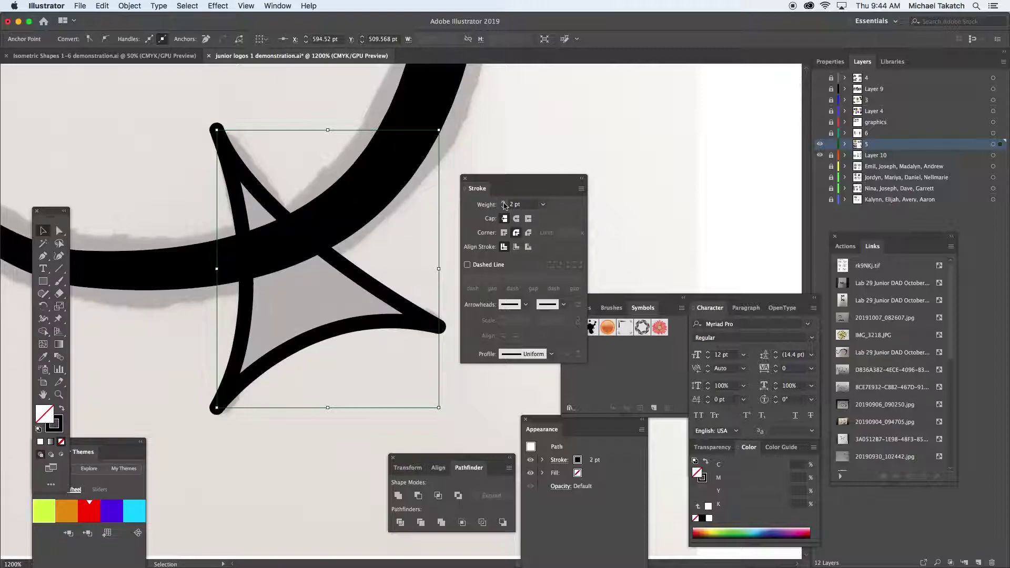
pyautogui.click(503, 207)
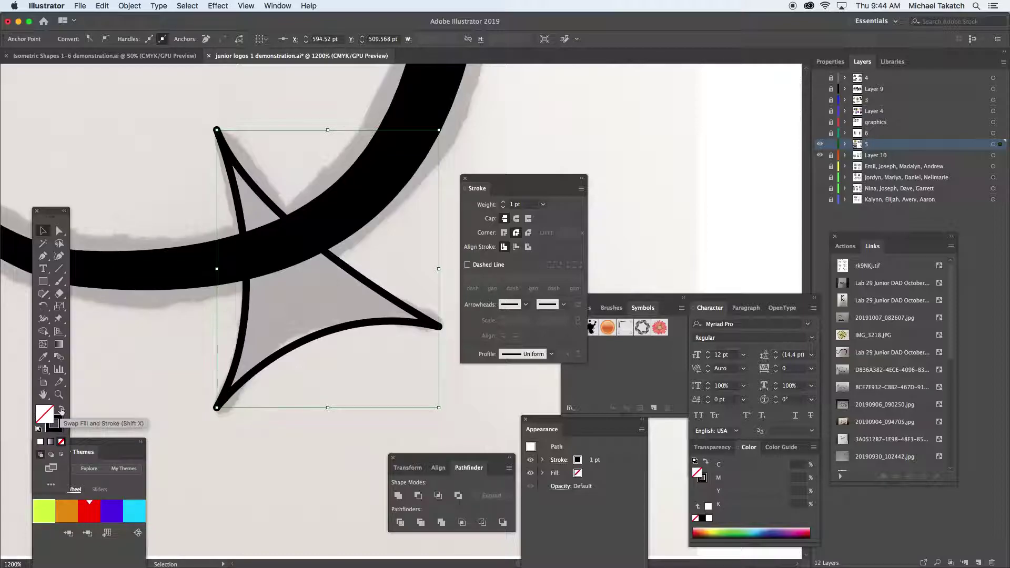
pyautogui.click(61, 409)
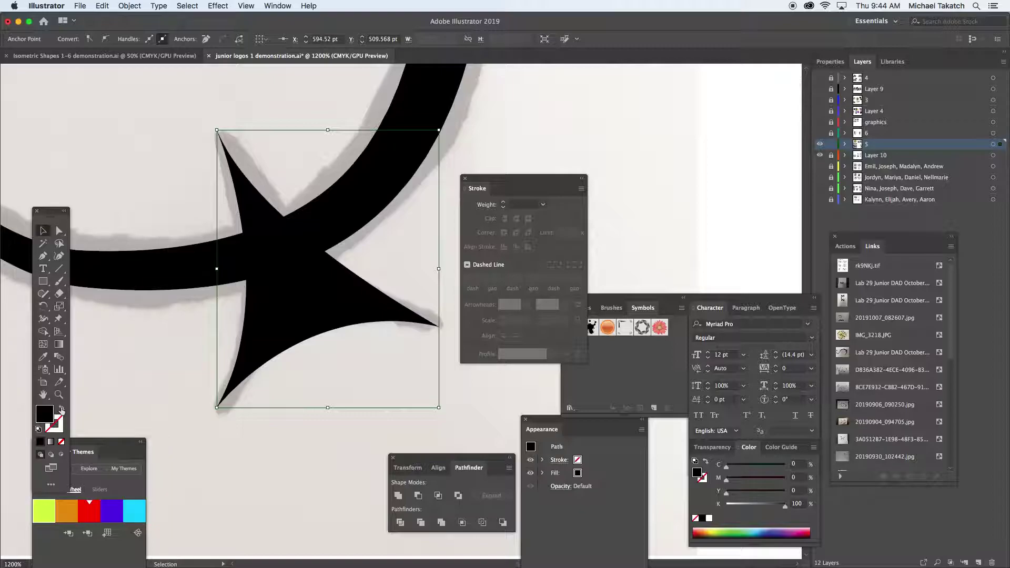
pyautogui.click(61, 409)
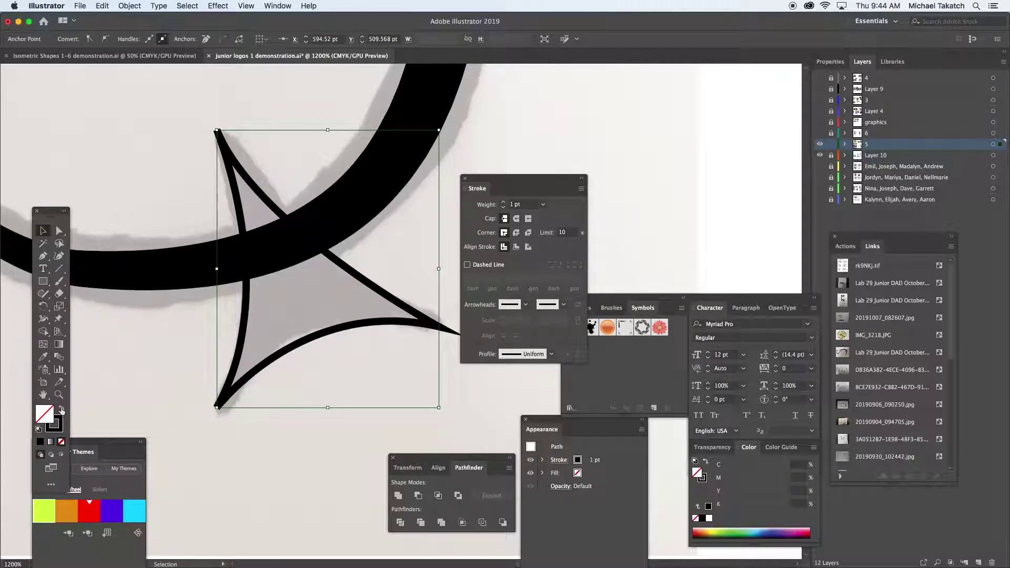
pyautogui.click(708, 506)
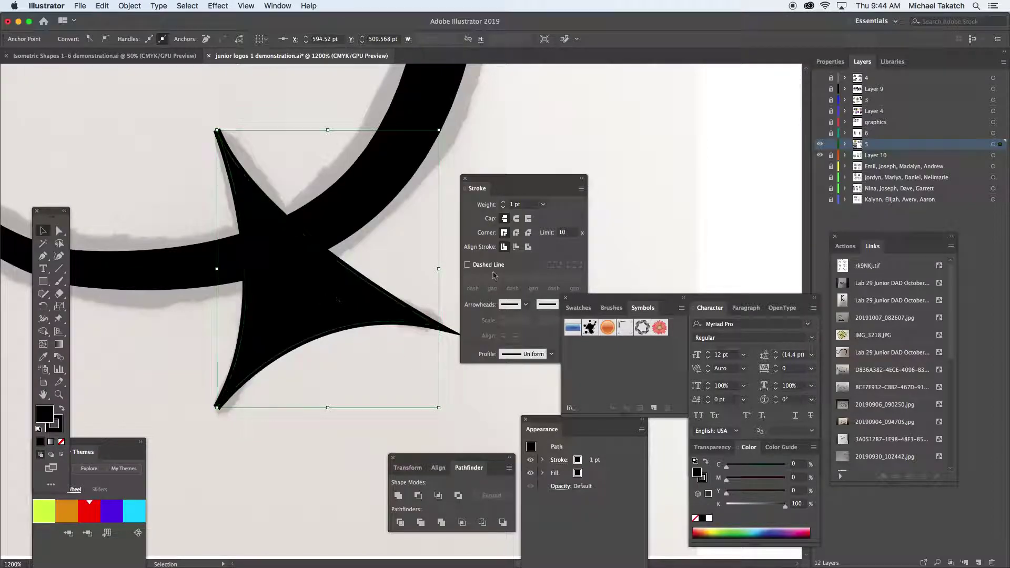
pyautogui.click(517, 233)
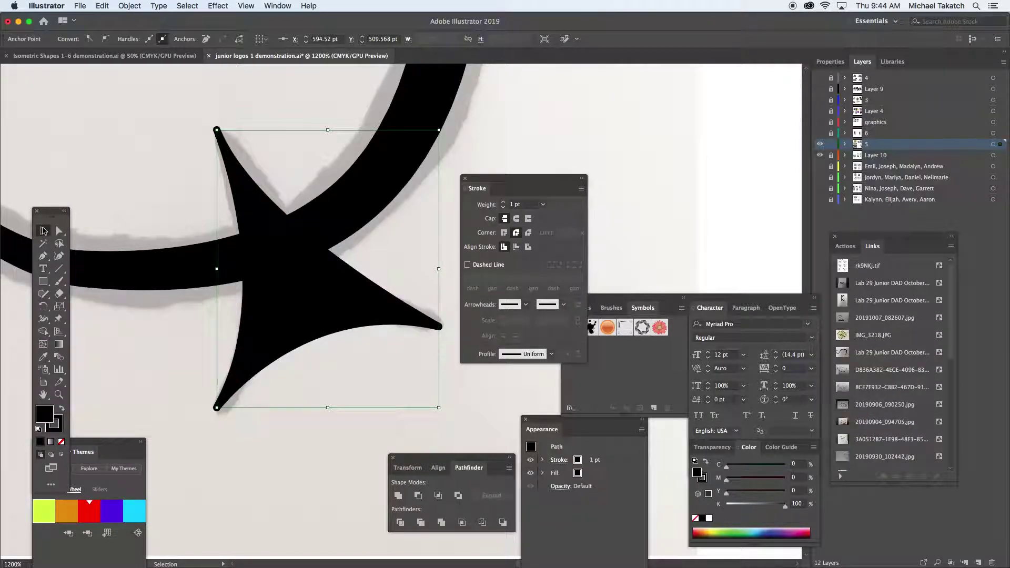
pyautogui.click(95, 318)
# Step: Extend the S's lower hook from its open end with a curved, unfilled branch
pyautogui.press('super+minus')
pyautogui.press('super+minus')
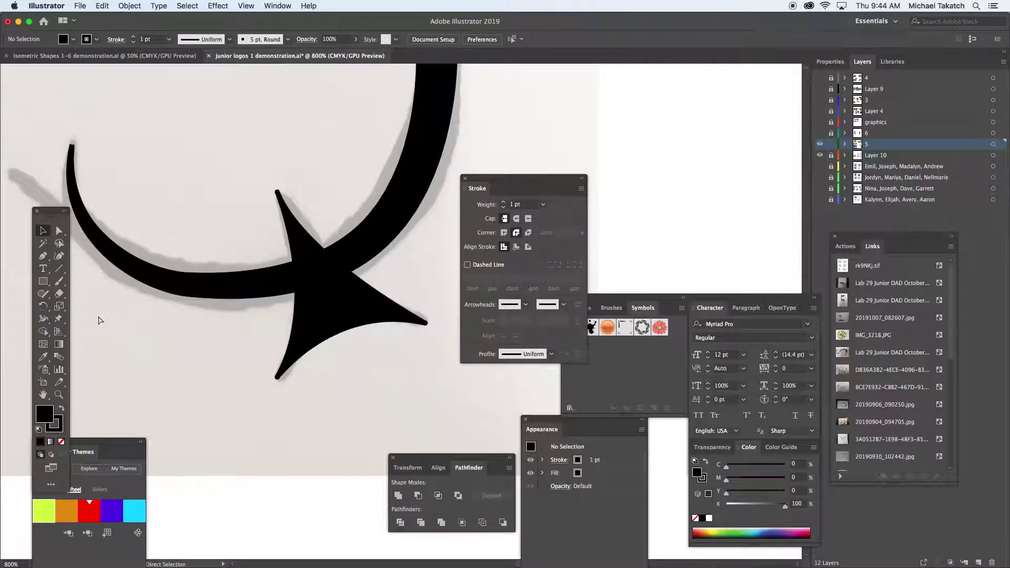
pyautogui.press('super+minus')
pyautogui.moveTo(168, 238); pyautogui.dragTo(189, 363)
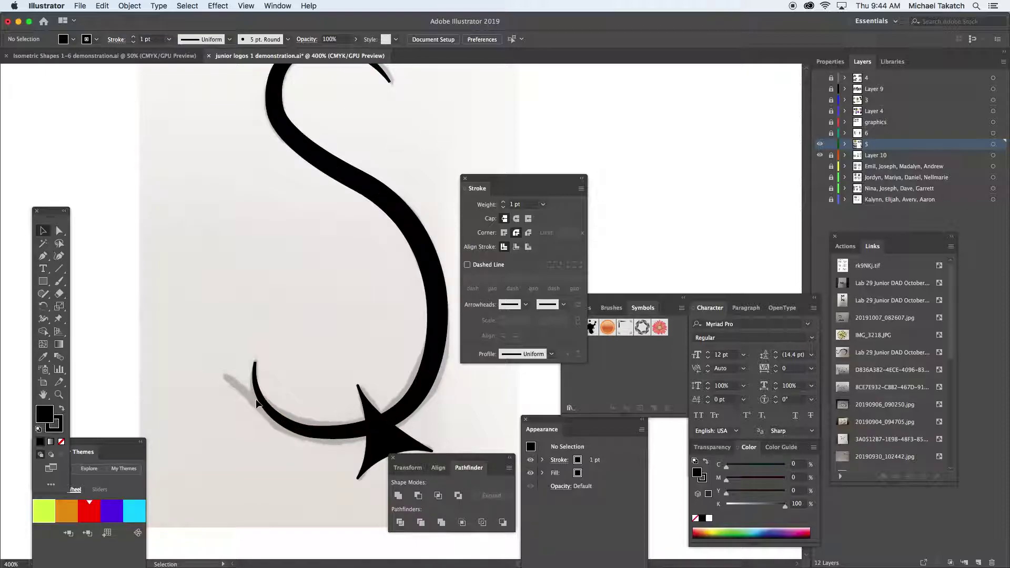
pyautogui.click(44, 257)
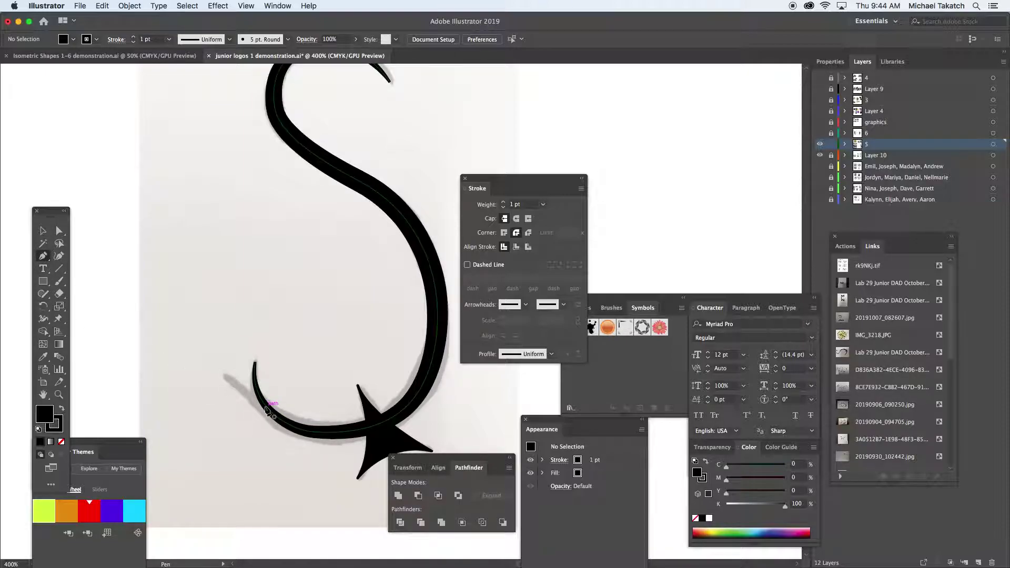
pyautogui.click(267, 408)
pyautogui.moveTo(223, 377); pyautogui.dragTo(193, 366)
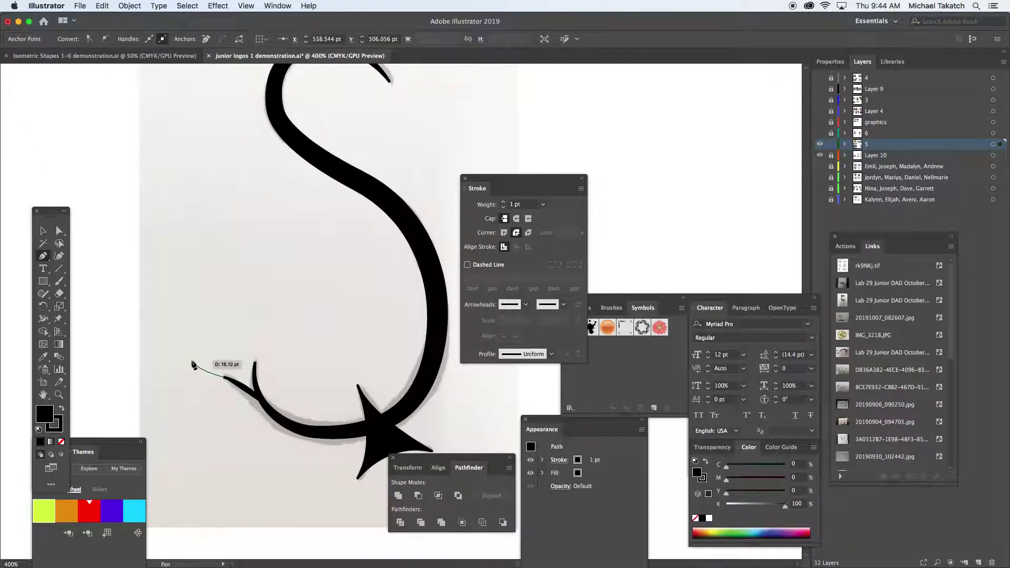
pyautogui.click(61, 442)
pyautogui.keyDown('super'); pyautogui.click(210, 362); pyautogui.keyUp('super')
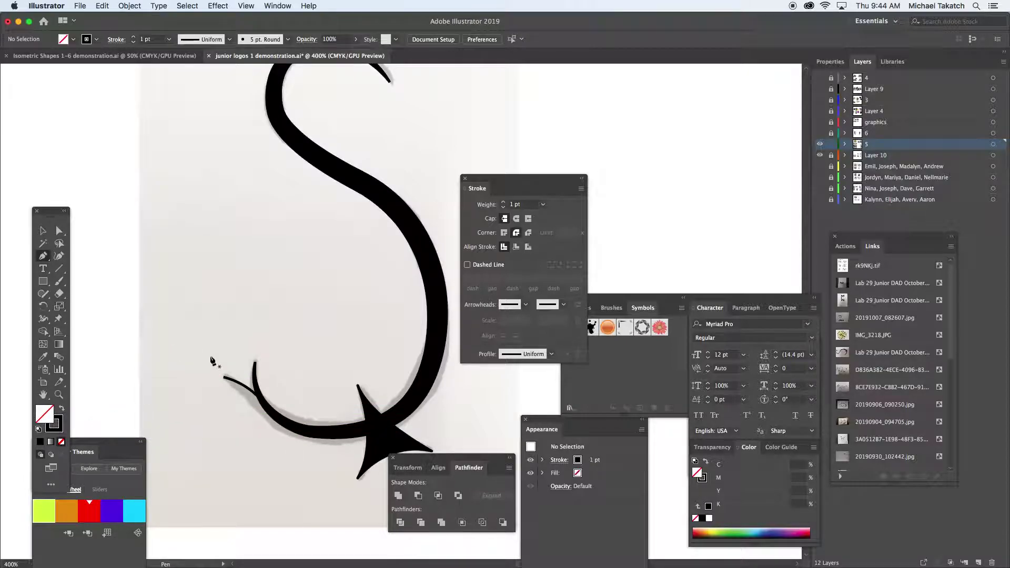
# Step: Draw a short straight stroke extending right from the S's top end and select it
pyautogui.moveTo(286, 296); pyautogui.dragTo(238, 444)
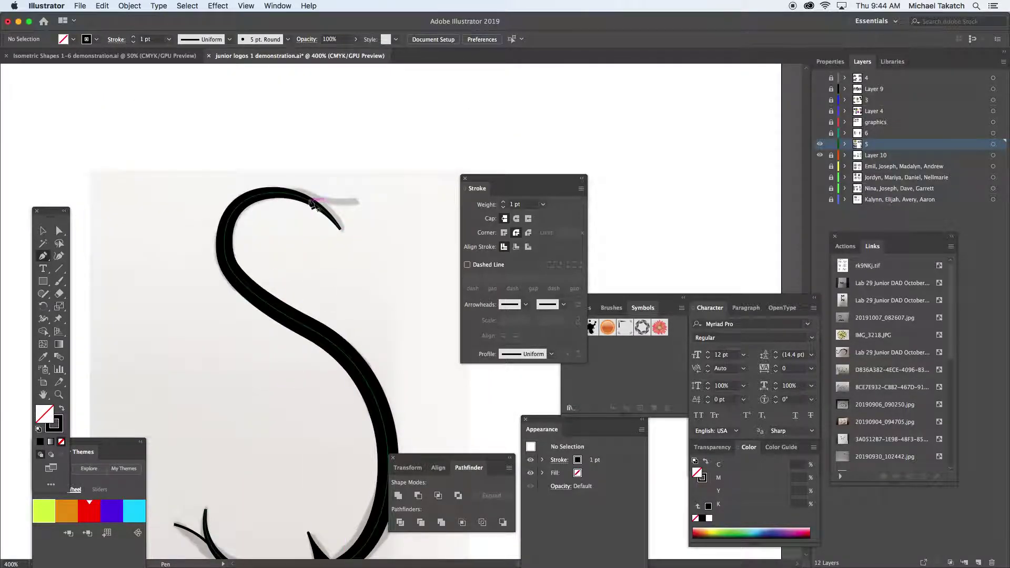
pyautogui.click(297, 196)
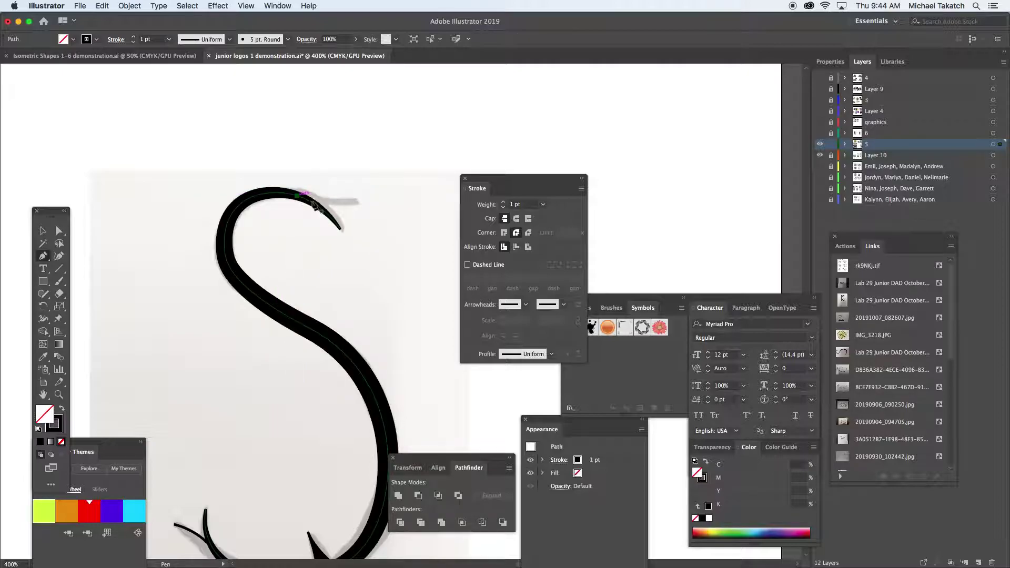
pyautogui.moveTo(355, 202); pyautogui.dragTo(391, 204)
pyautogui.press('v')
pyautogui.click(365, 218)
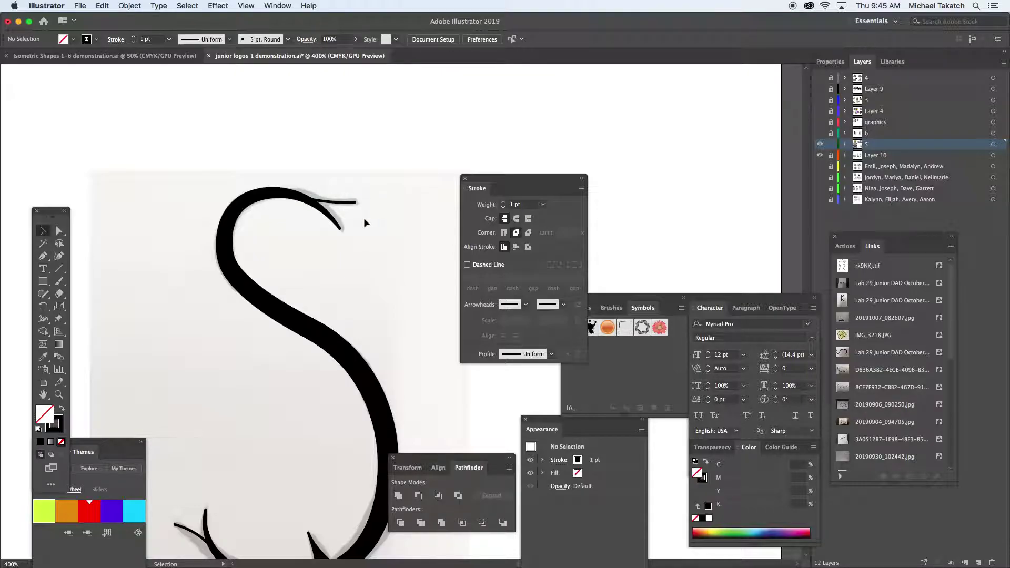
pyautogui.click(347, 202)
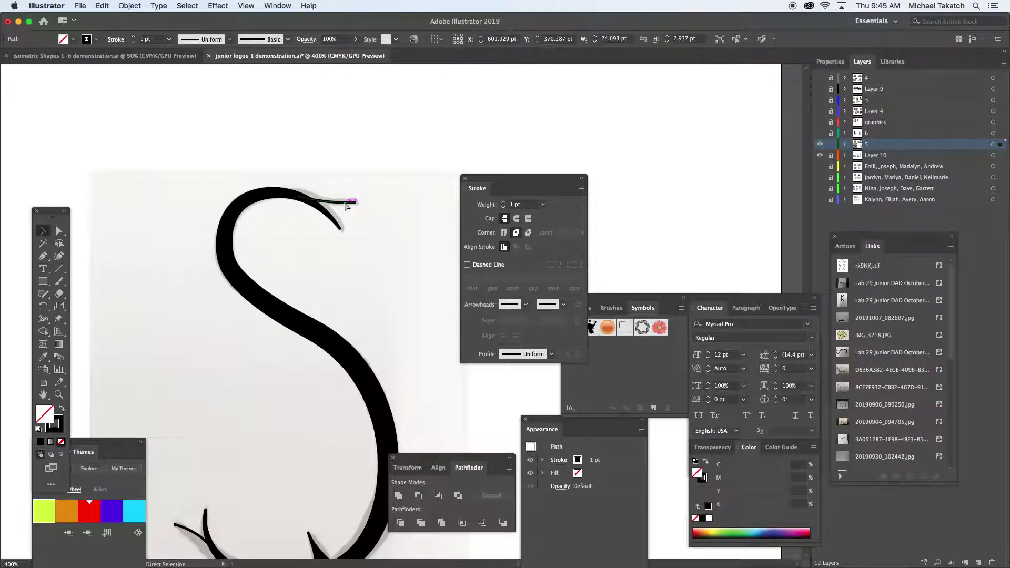
pyautogui.press('super+equal')
pyautogui.press('super+equal')
pyautogui.press('super+equal')
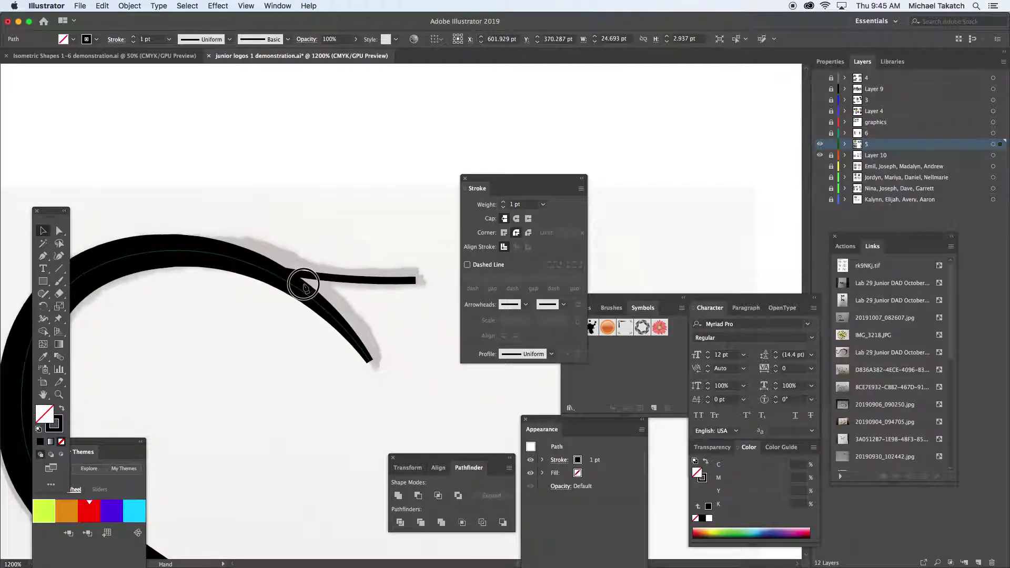
# Step: Duplicate the short stroke upward and taper it to about 5.71 pt at its left end
pyautogui.moveTo(318, 269); pyautogui.dragTo(331, 182)
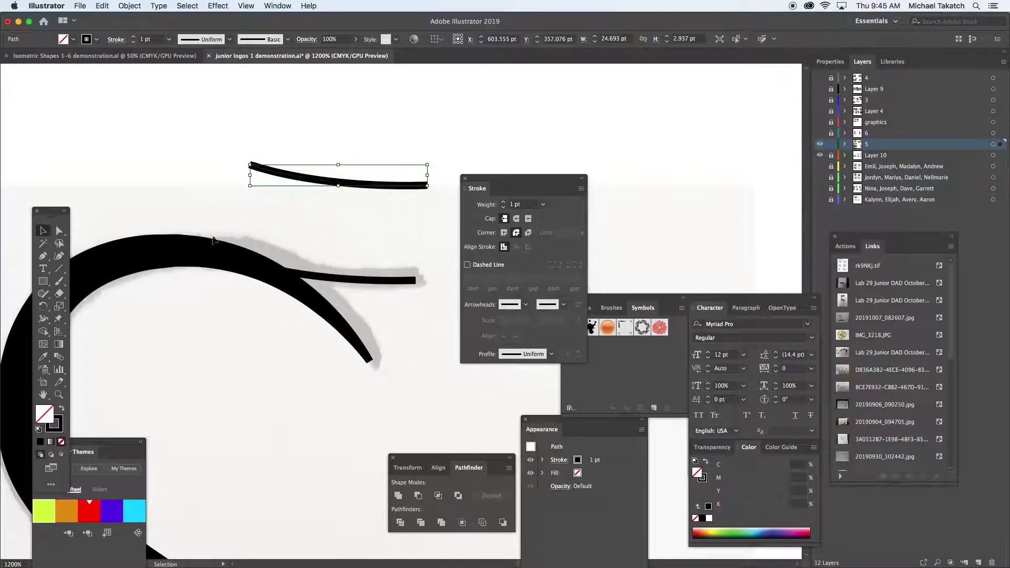
pyautogui.click(43, 318)
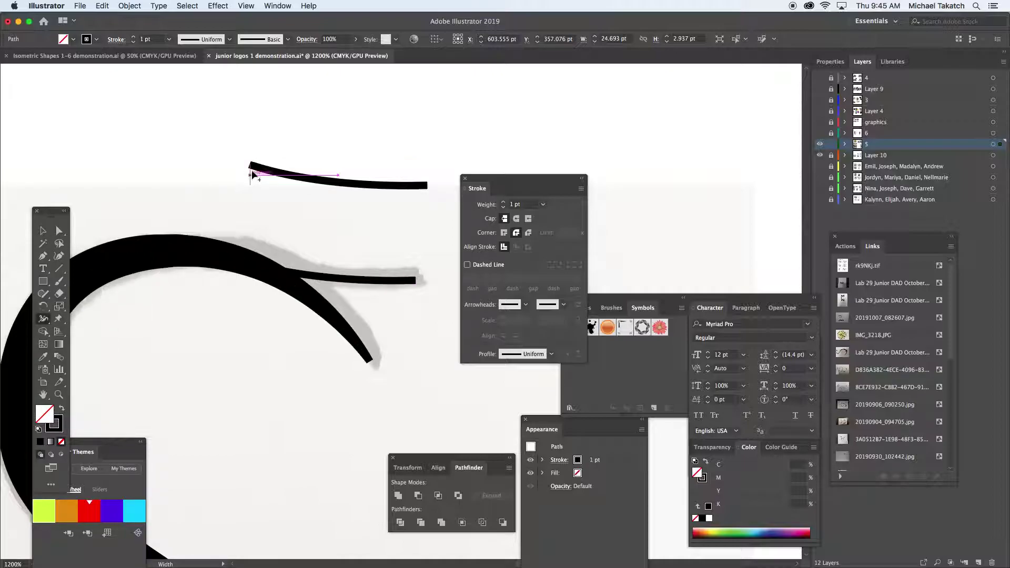
pyautogui.moveTo(251, 171); pyautogui.dragTo(245, 183)
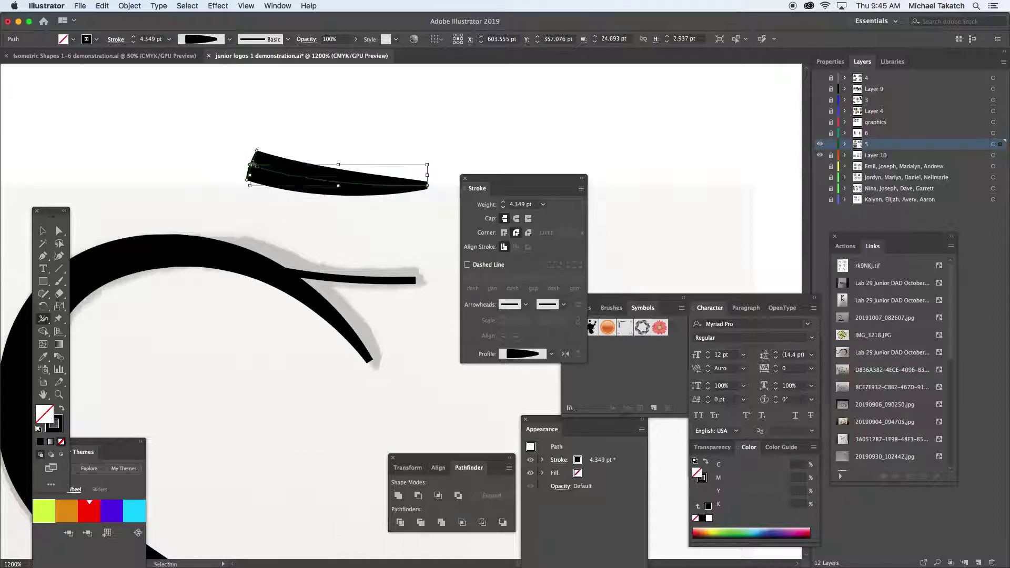
pyautogui.press('super+z')
pyautogui.moveTo(249, 169)
pyautogui.mouseDown()
pyautogui.moveTo(240, 180)
pyautogui.moveTo(248, 188)
pyautogui.mouseUp()
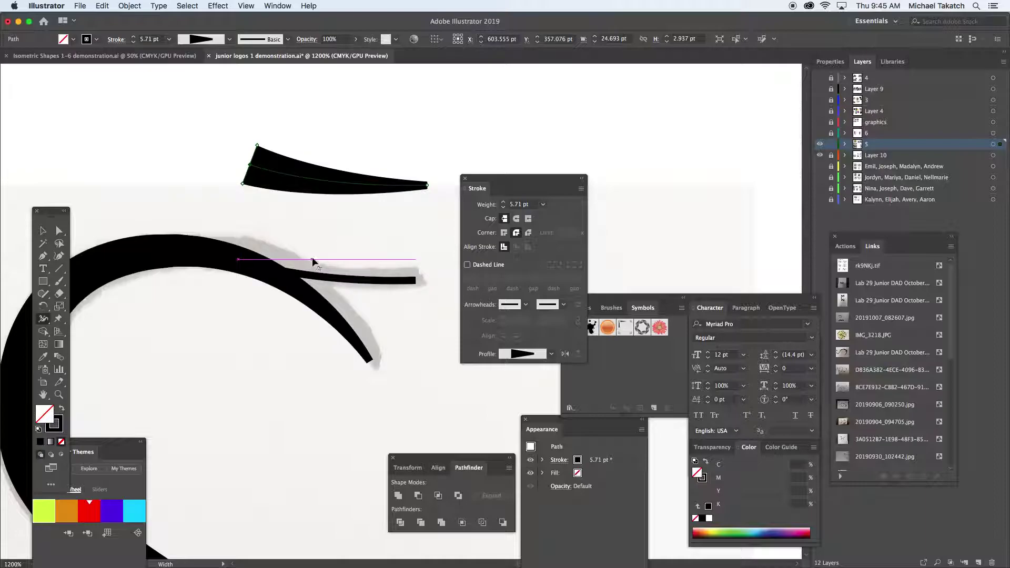
# Step: Recolour the thin stroke below the tapered one blue
pyautogui.press('v')
pyautogui.click(332, 279)
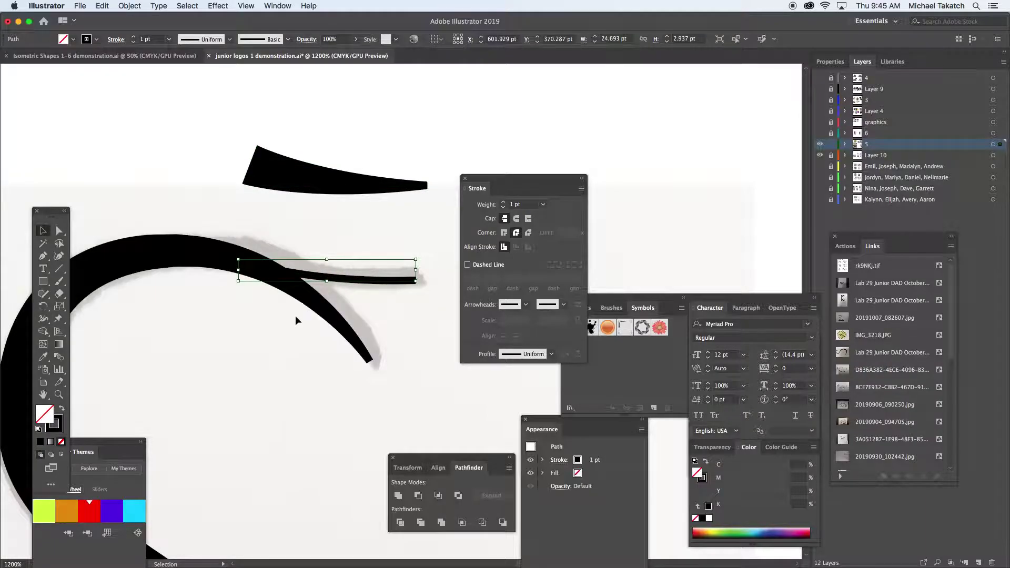
pyautogui.press('x')
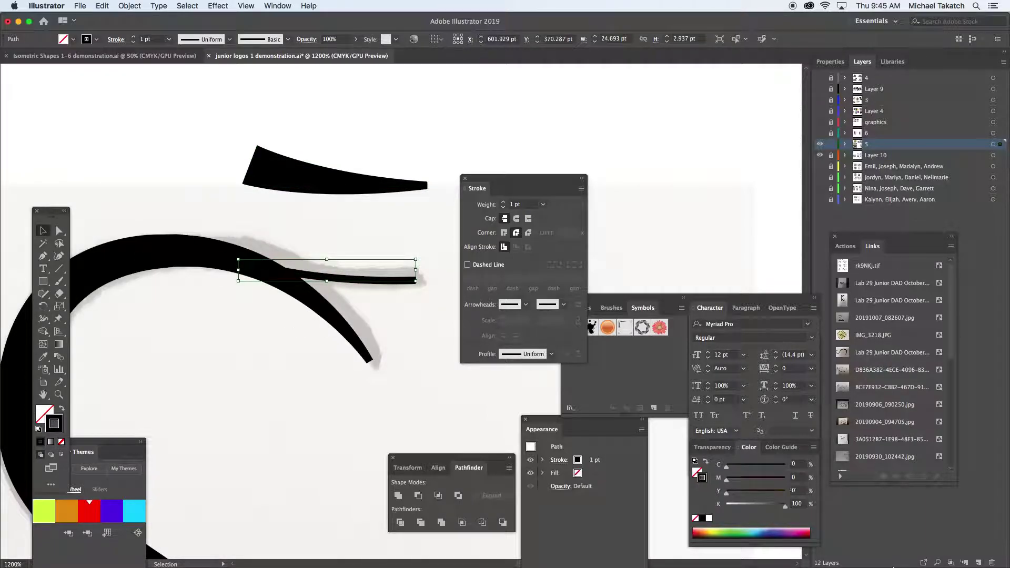
pyautogui.click(710, 531)
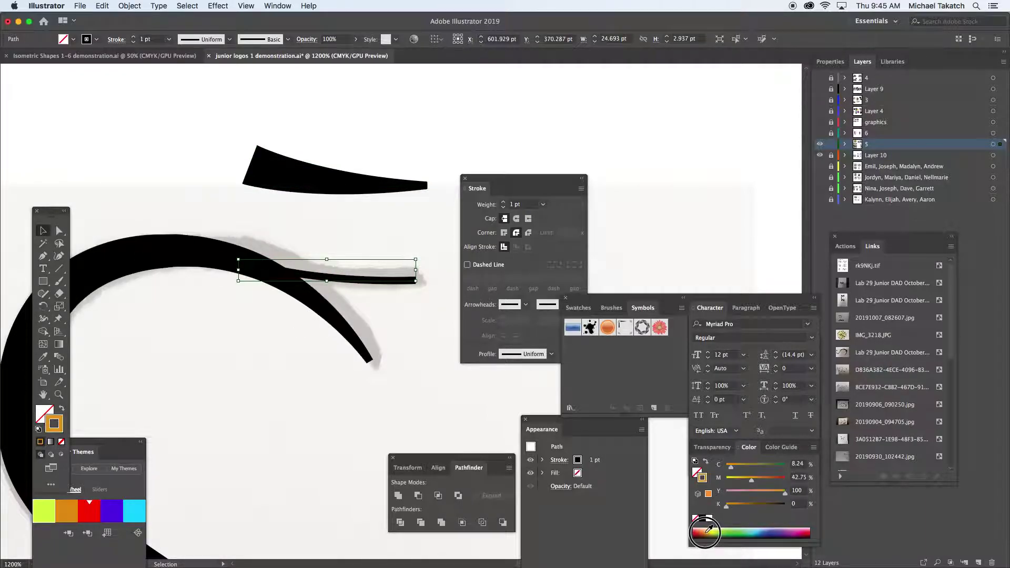
pyautogui.click(758, 532)
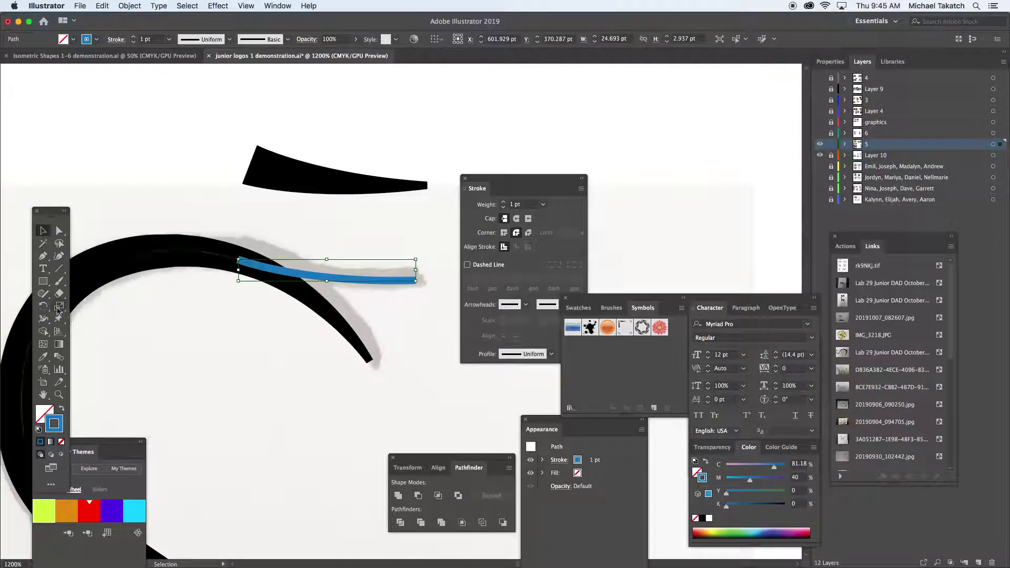
# Step: Widen the blue stroke's left end with the Width tool, then deselect it
pyautogui.click(43, 318)
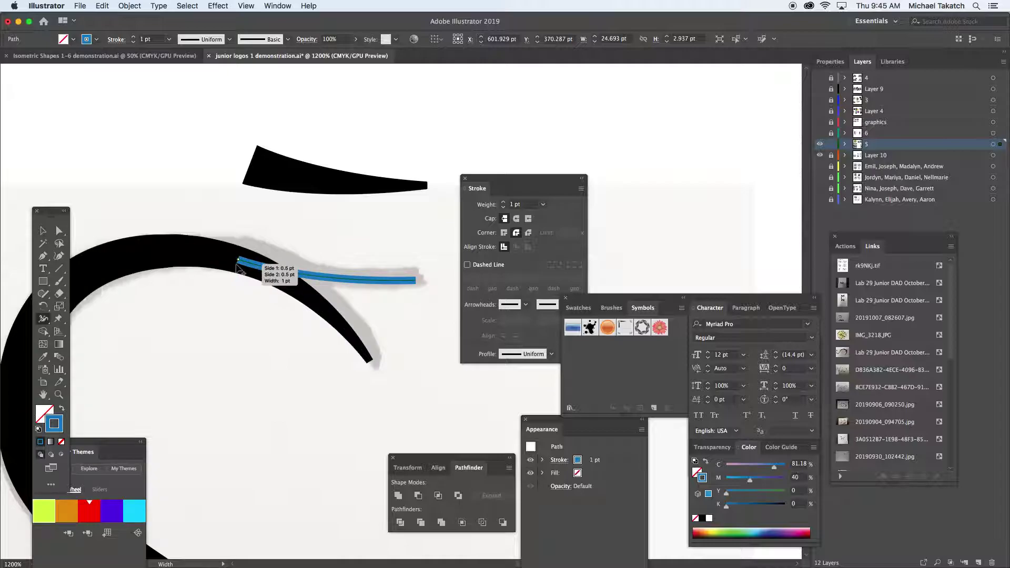
pyautogui.moveTo(239, 264); pyautogui.dragTo(234, 272)
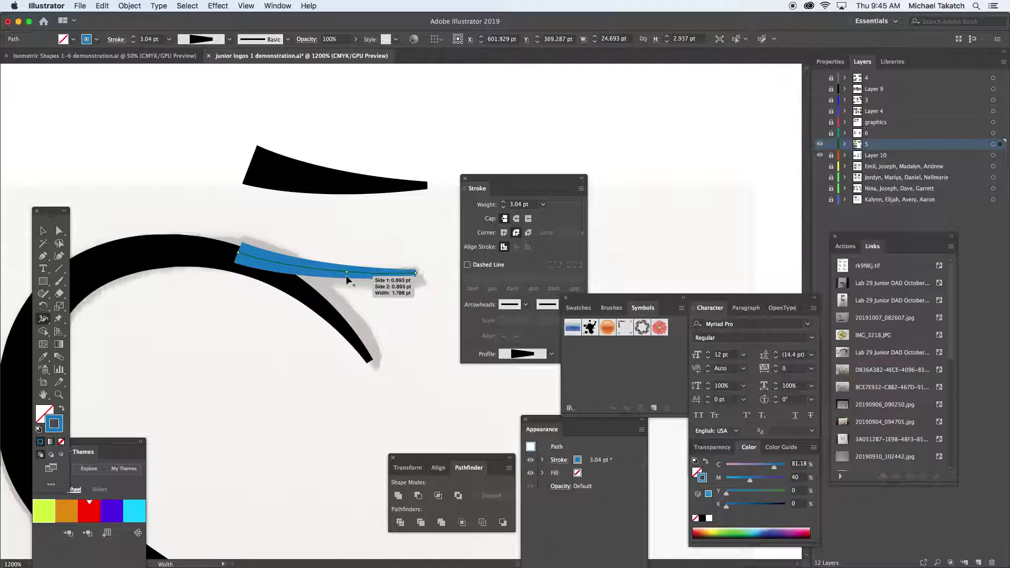
pyautogui.keyDown('super'); pyautogui.click(297, 272); pyautogui.keyUp('super')
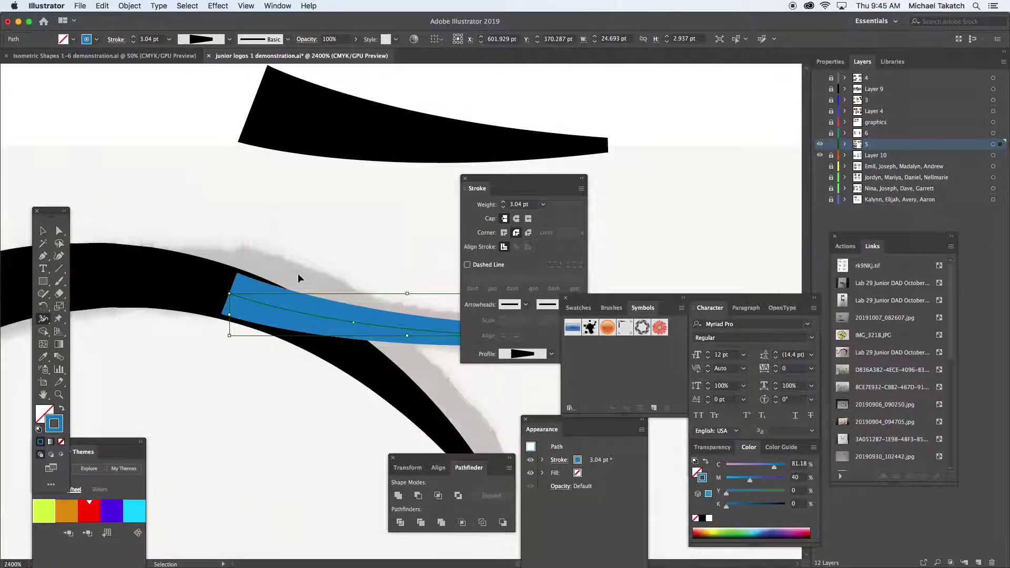
pyautogui.keyDown('super'); pyautogui.click(240, 304); pyautogui.keyUp('super')
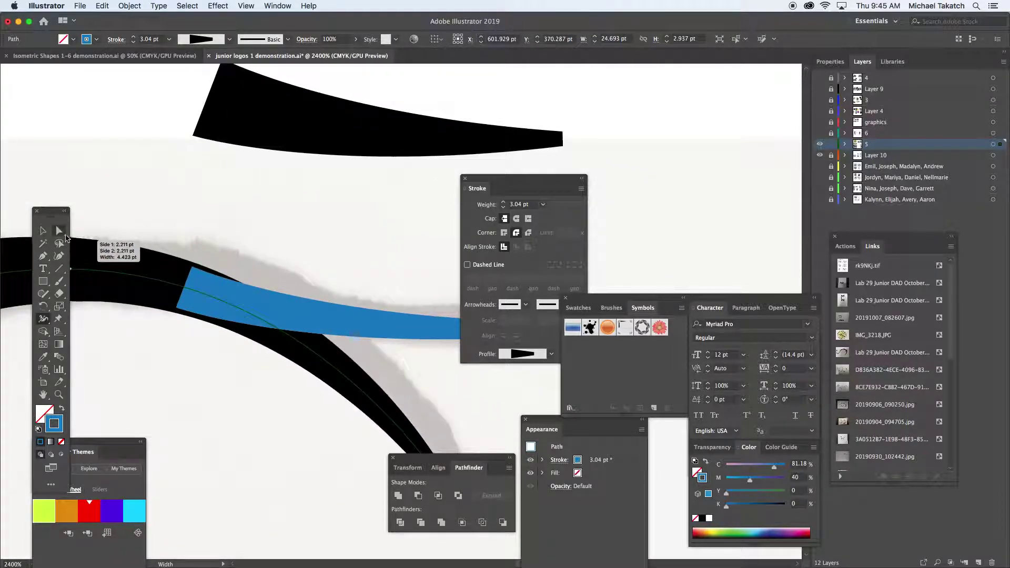
pyautogui.click(59, 230)
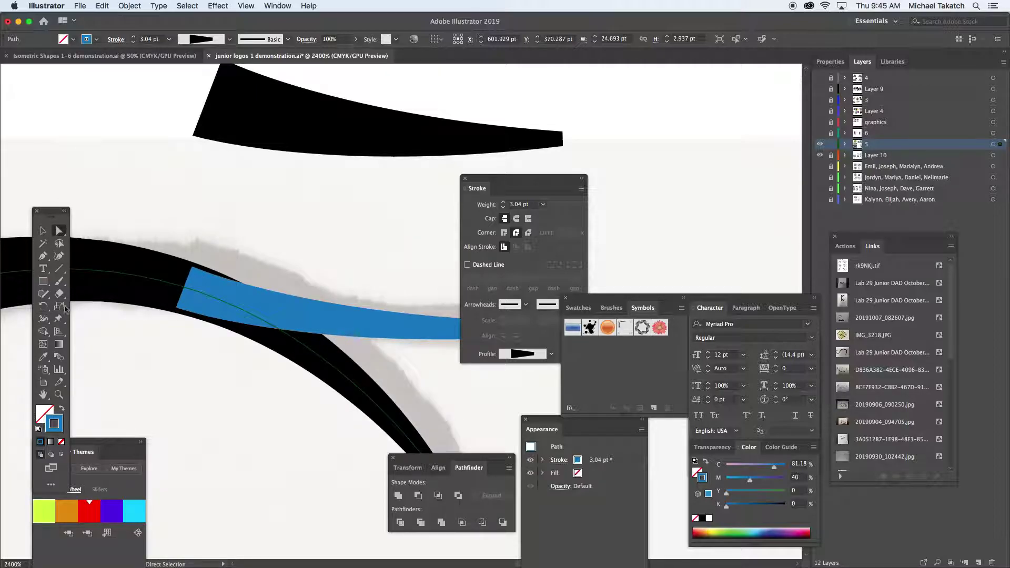
pyautogui.click(43, 318)
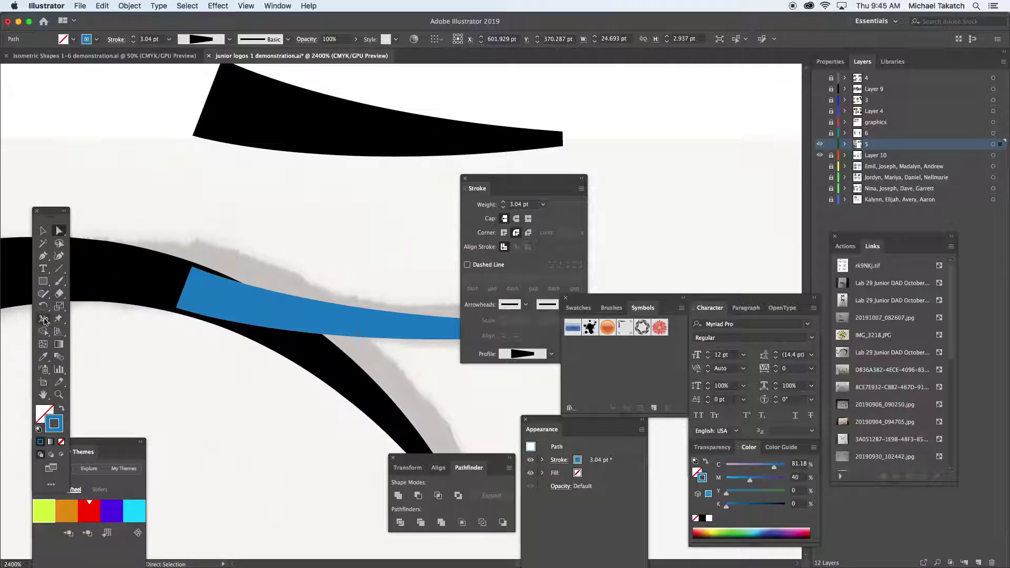
pyautogui.click(194, 267)
pyautogui.moveTo(194, 268); pyautogui.dragTo(226, 284)
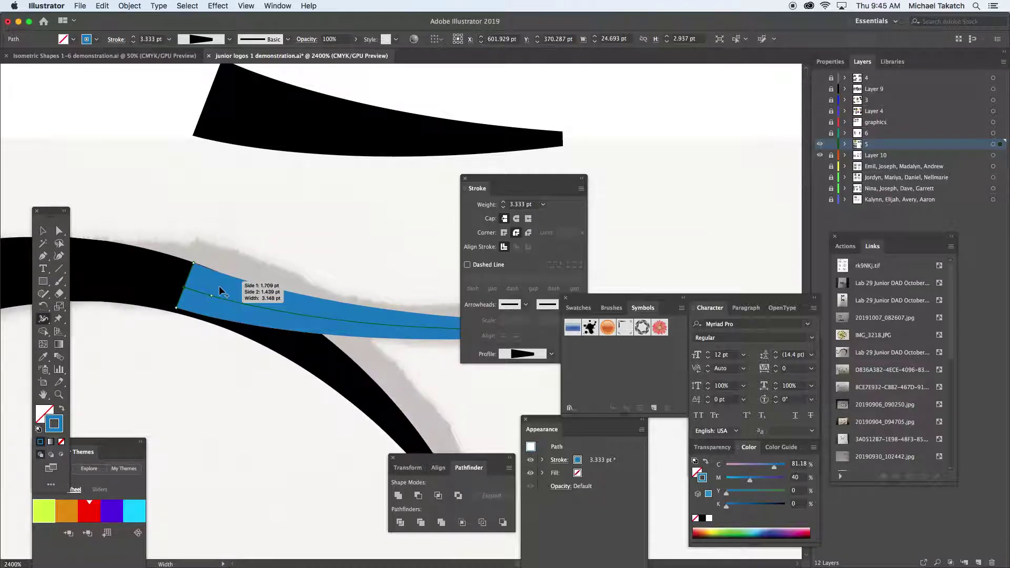
pyautogui.click(43, 231)
pyautogui.click(171, 226)
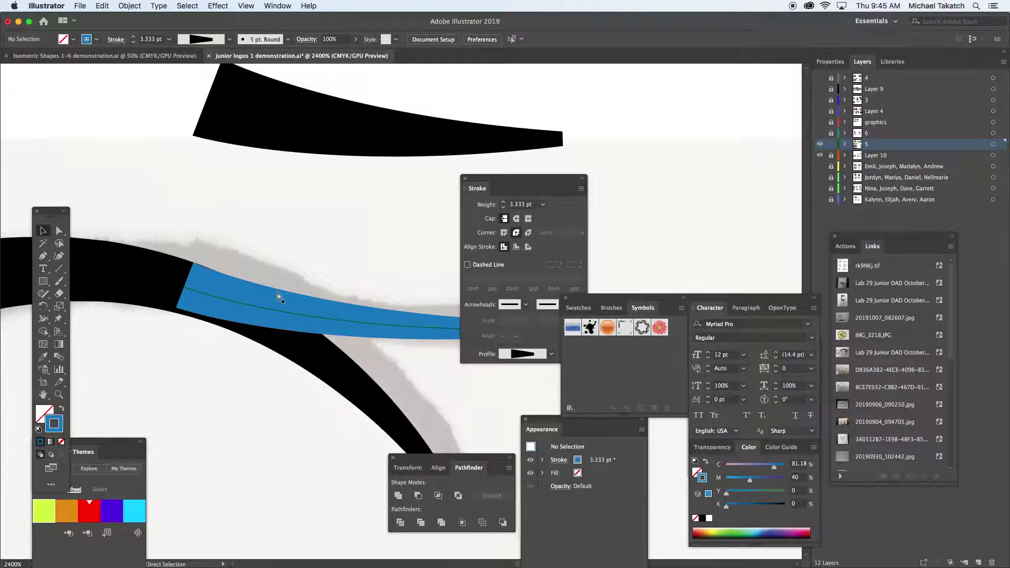
# Step: Thicken the branch off the S's lower hook to about 3.314 pt with the Width tool
pyautogui.scroll(-3, 279, 298)
pyautogui.moveTo(331, 322); pyautogui.dragTo(231, 287)
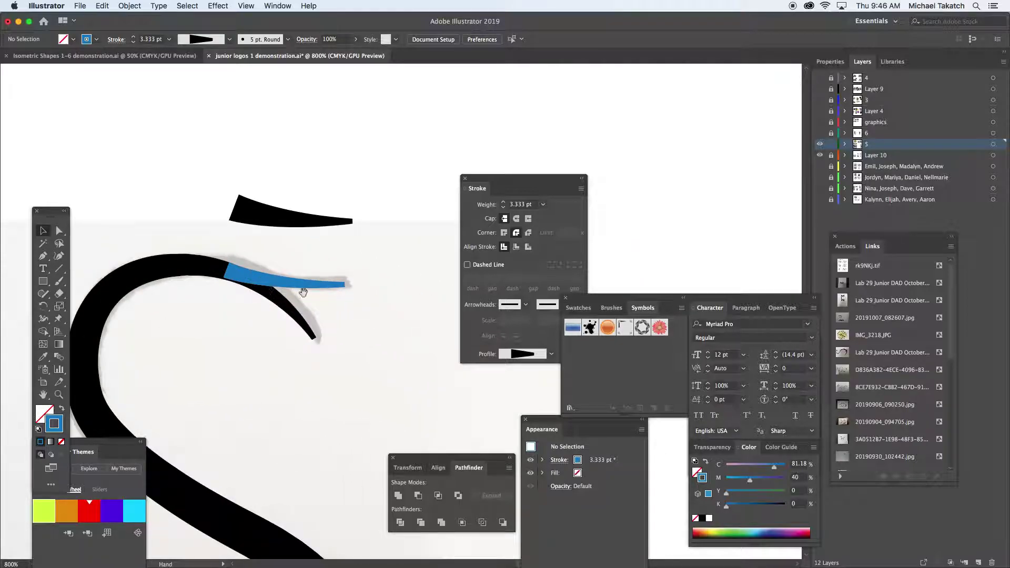
pyautogui.click(345, 287)
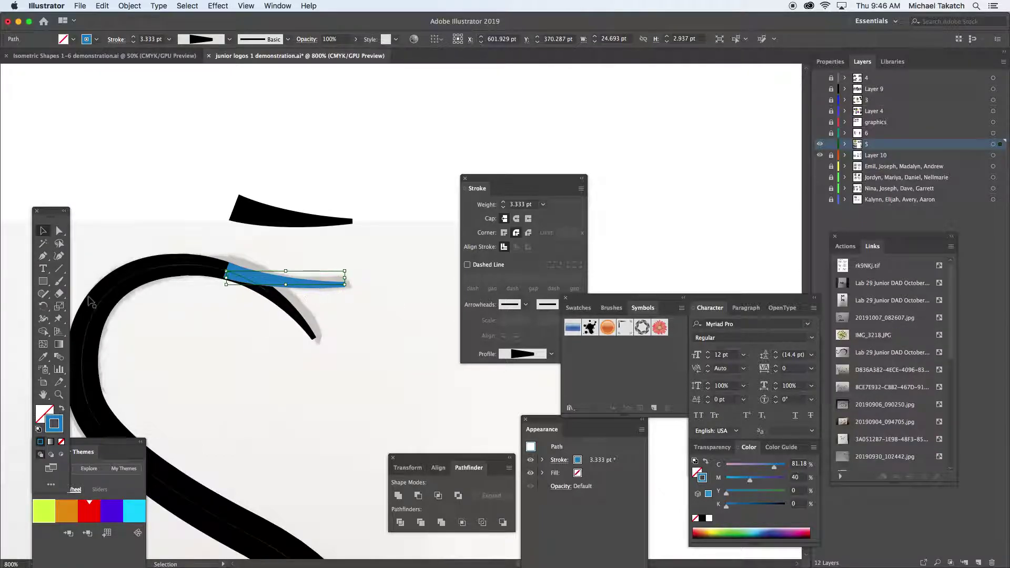
pyautogui.hotkey('shift', 'w')
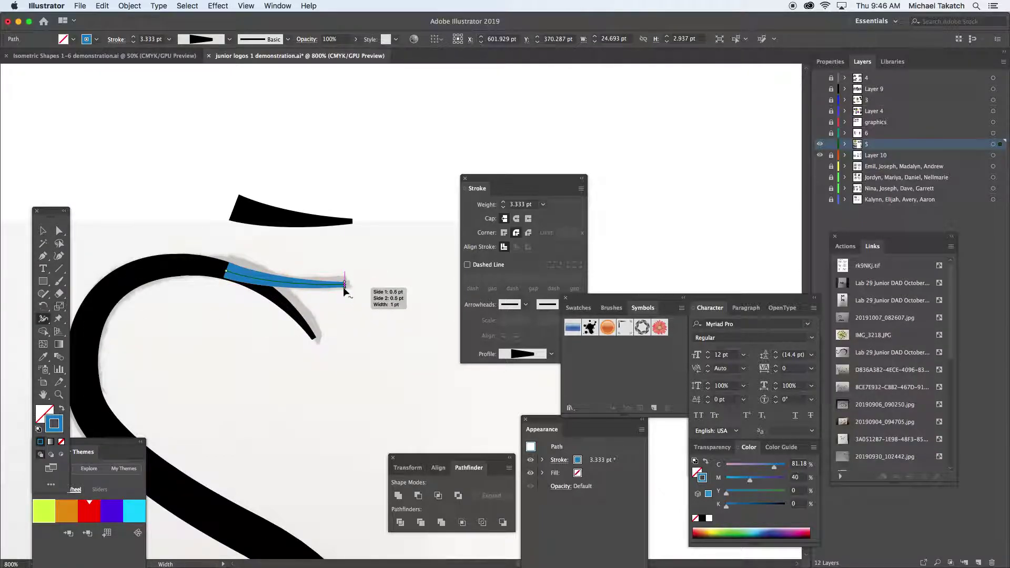
pyautogui.click(344, 287)
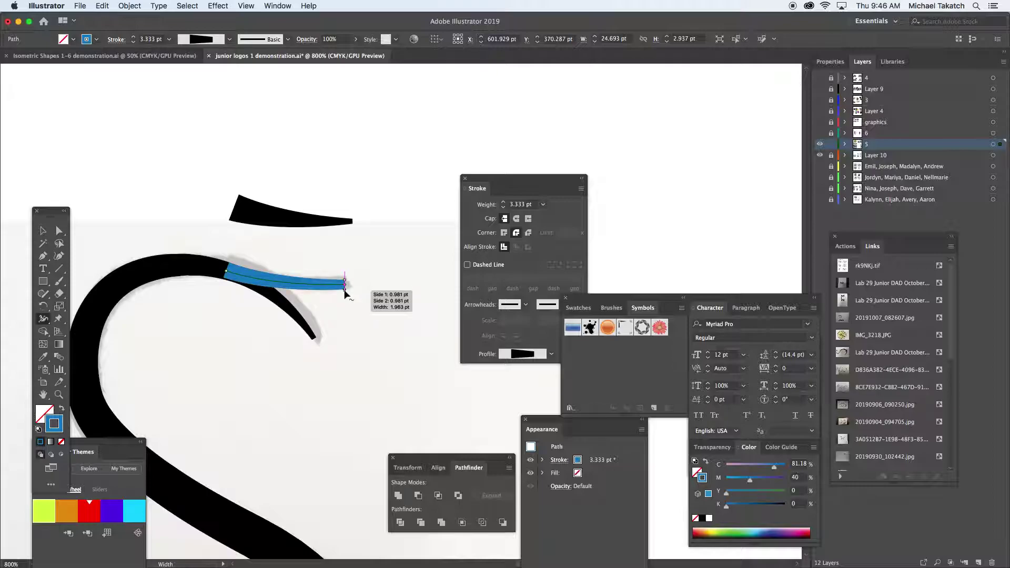
pyautogui.moveTo(204, 429); pyautogui.dragTo(368, 186)
pyautogui.moveTo(310, 476); pyautogui.dragTo(320, 162)
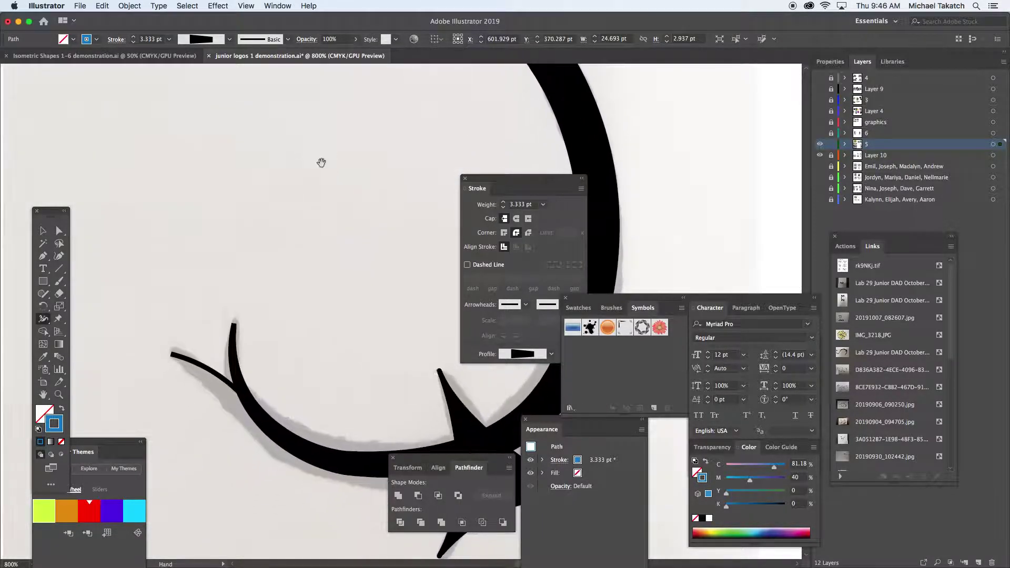
pyautogui.moveTo(244, 404); pyautogui.dragTo(324, 340)
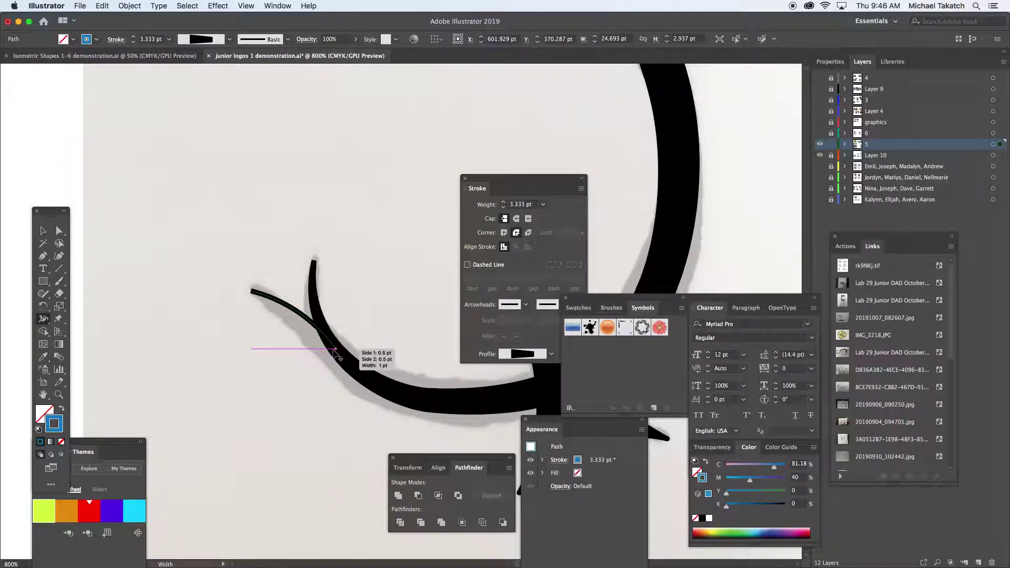
pyautogui.moveTo(334, 349); pyautogui.dragTo(329, 356)
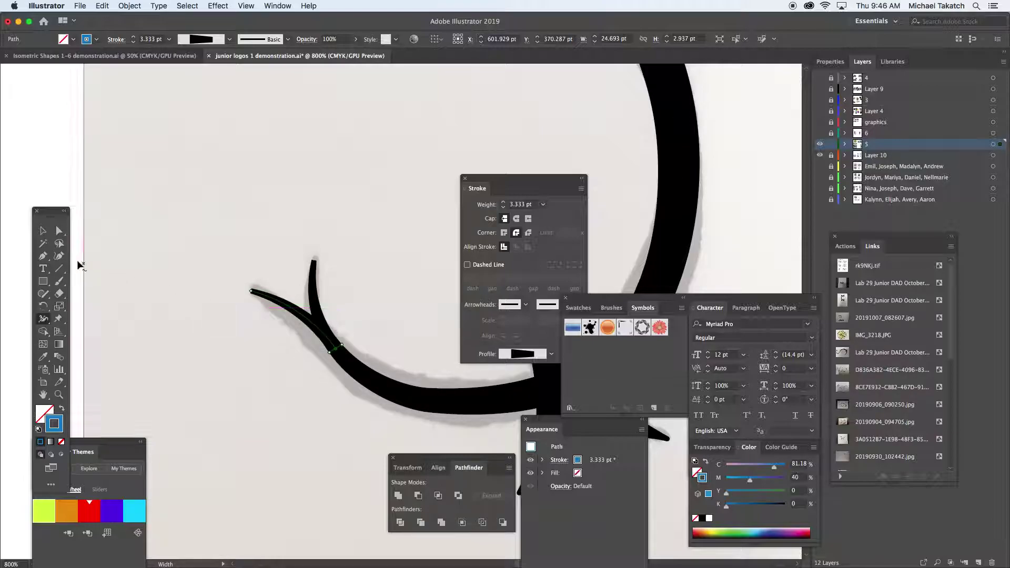
pyautogui.click(43, 231)
pyautogui.click(156, 235)
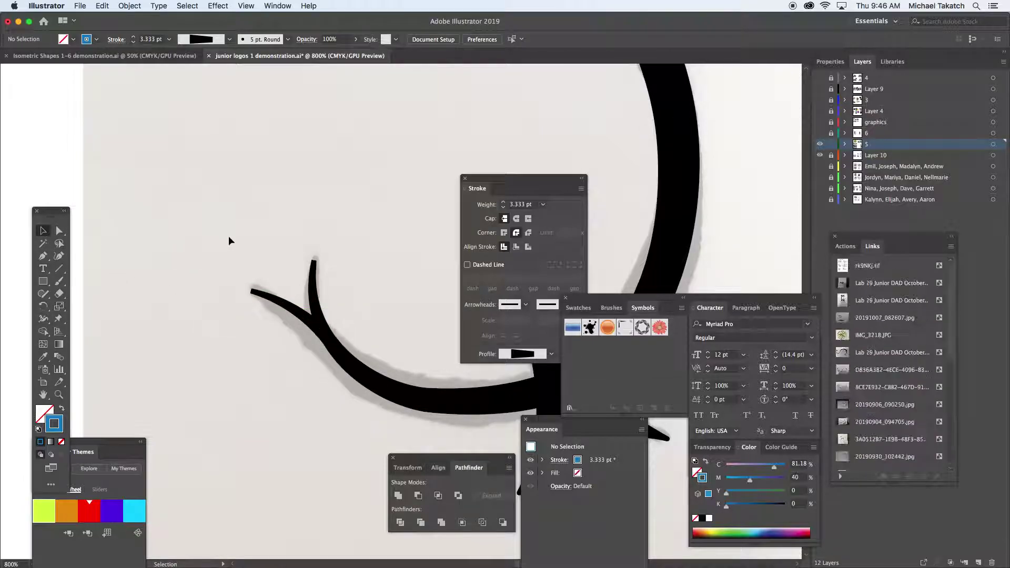
pyautogui.press('super+minus')
pyautogui.press('super+minus')
pyautogui.press('super+minus')
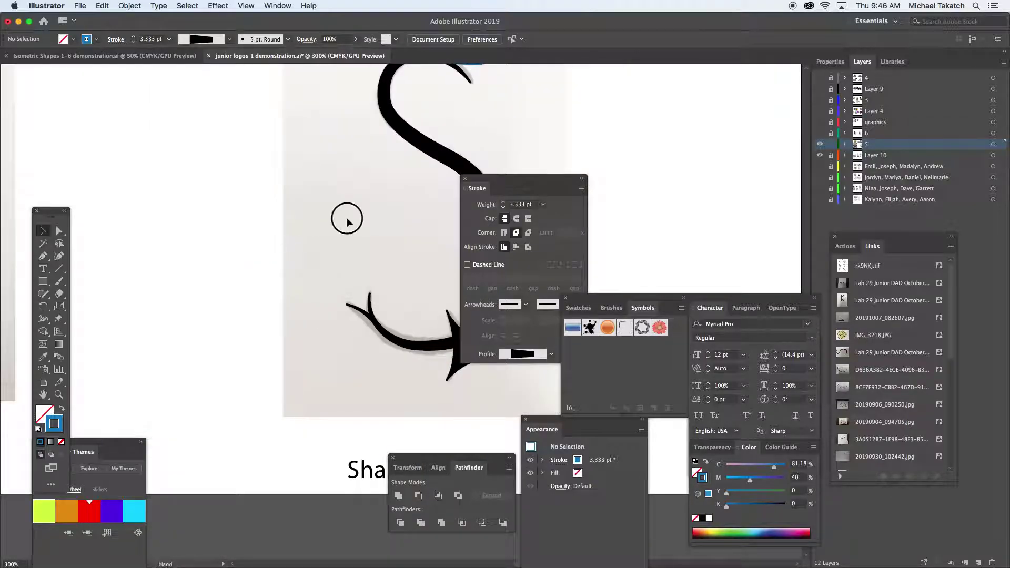
# Step: Delete the short black stroke above the S
pyautogui.moveTo(347, 219); pyautogui.dragTo(180, 293)
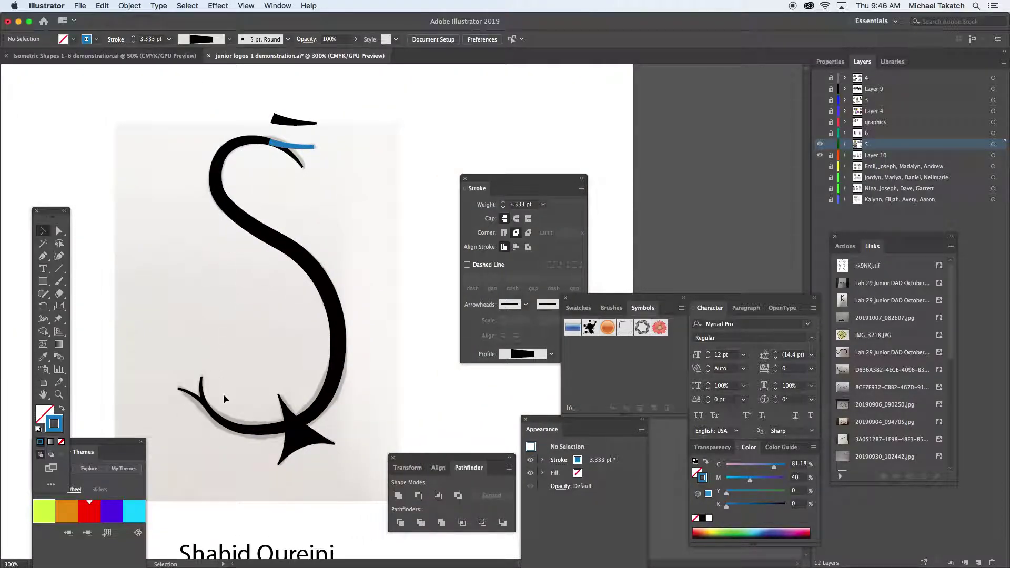
pyautogui.click(292, 121)
pyautogui.press('Delete')
# Step: Recolour the main S stroke yellow and the small lower-left curve yellow-green
pyautogui.click(287, 148)
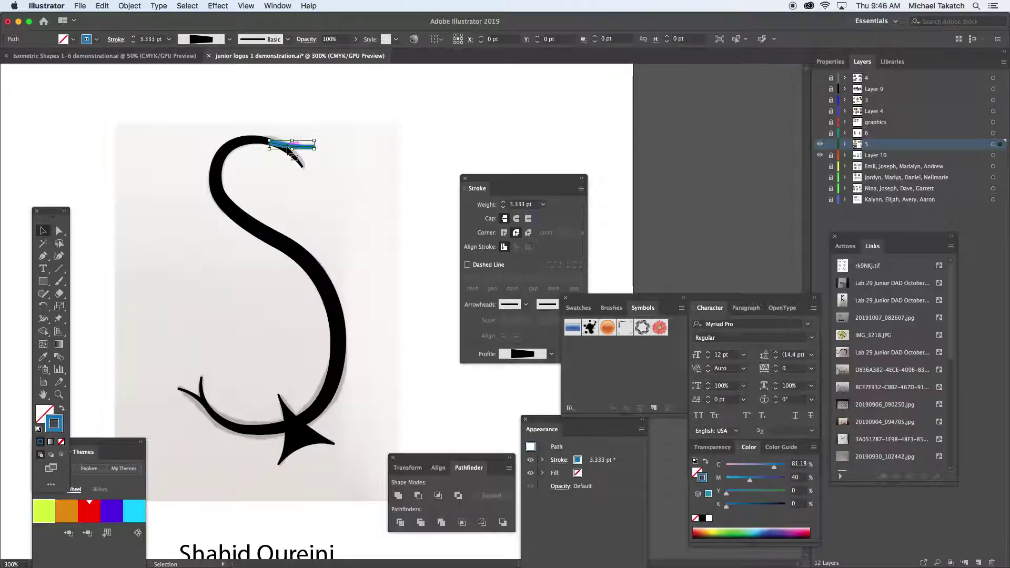
pyautogui.click(215, 174)
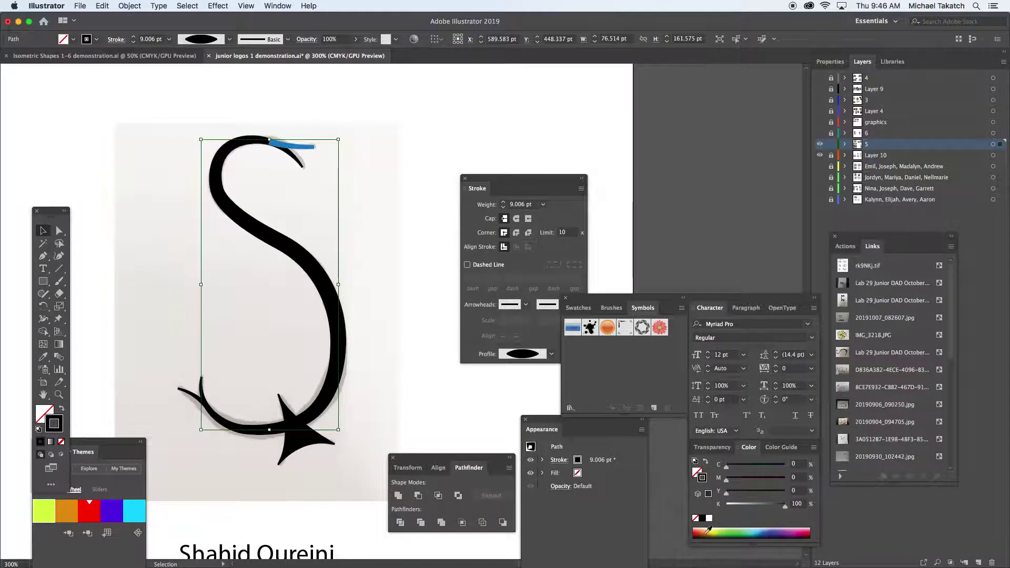
pyautogui.click(705, 532)
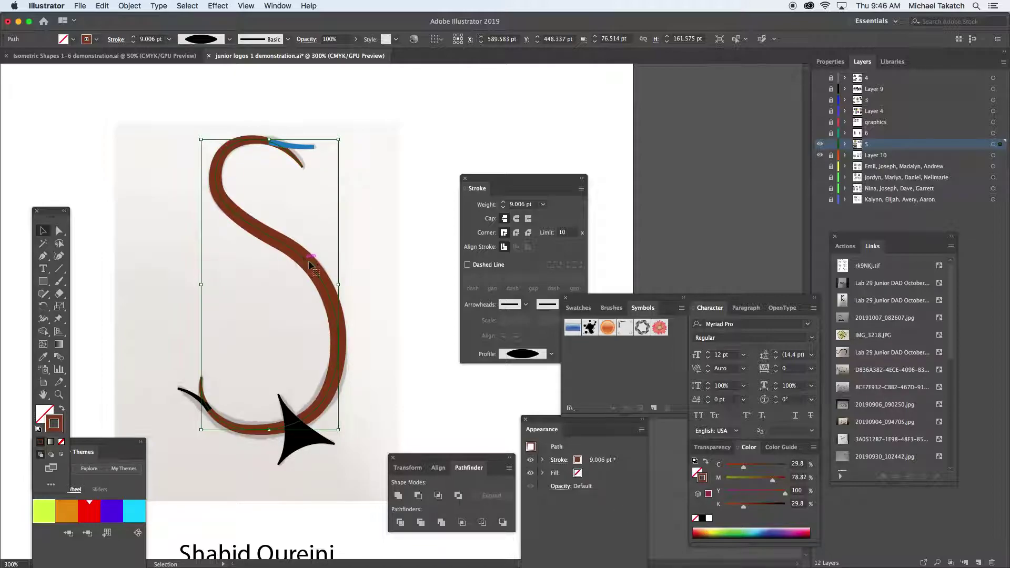
pyautogui.click(711, 531)
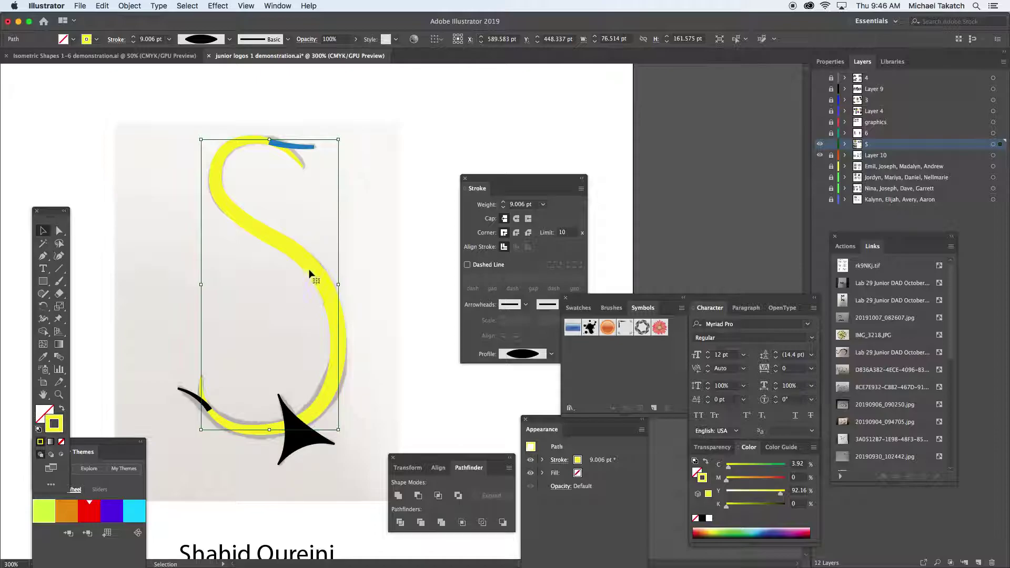
pyautogui.click(197, 396)
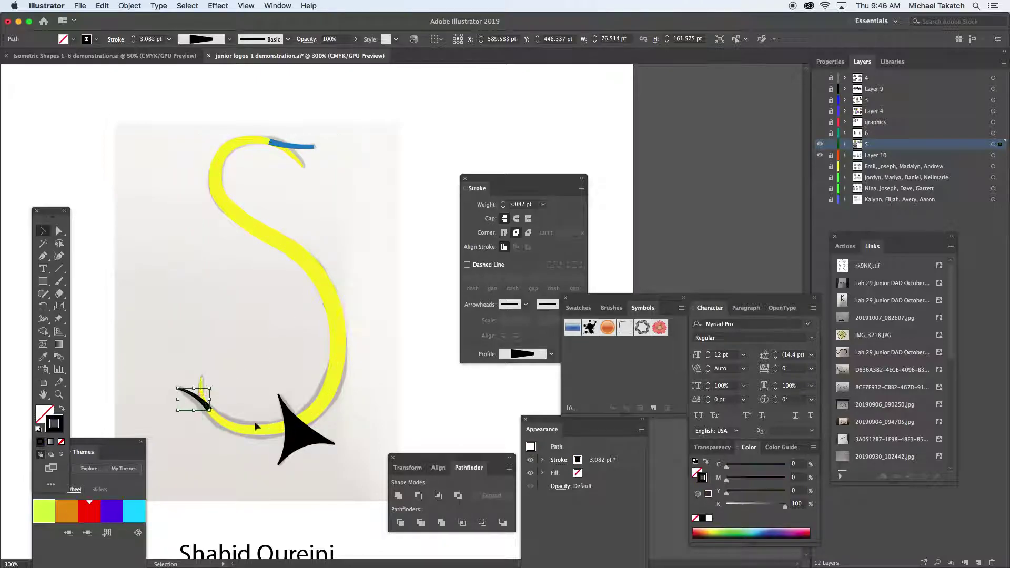
pyautogui.click(722, 531)
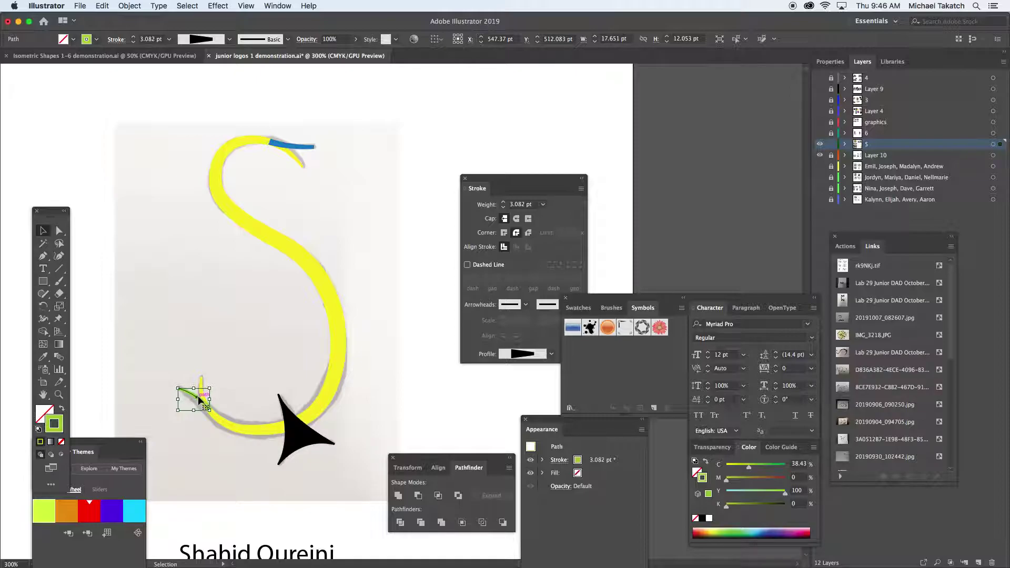
# Step: Select the green tail stroke together with the yellow S curve, undoing an accidental move
pyautogui.scroll(3, 223, 355)
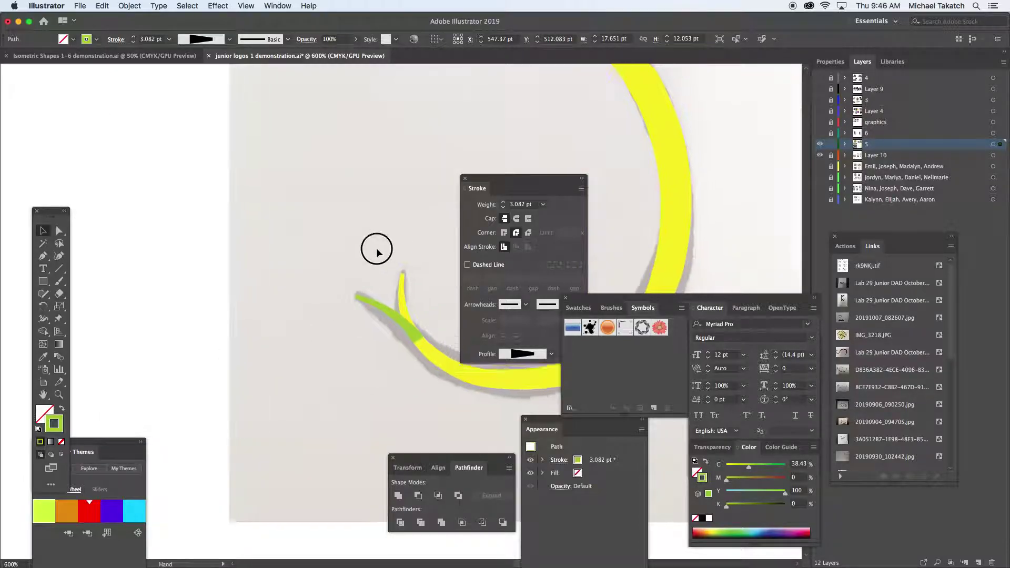
pyautogui.moveTo(383, 241); pyautogui.dragTo(195, 343)
pyautogui.click(191, 414)
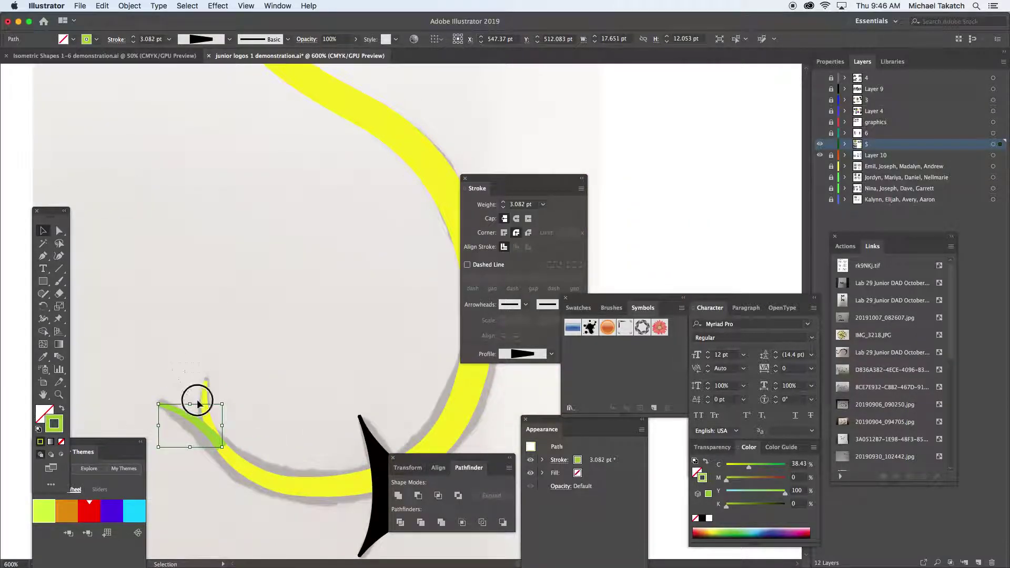
pyautogui.keyDown('shift'); pyautogui.click(259, 480); pyautogui.keyUp('shift')
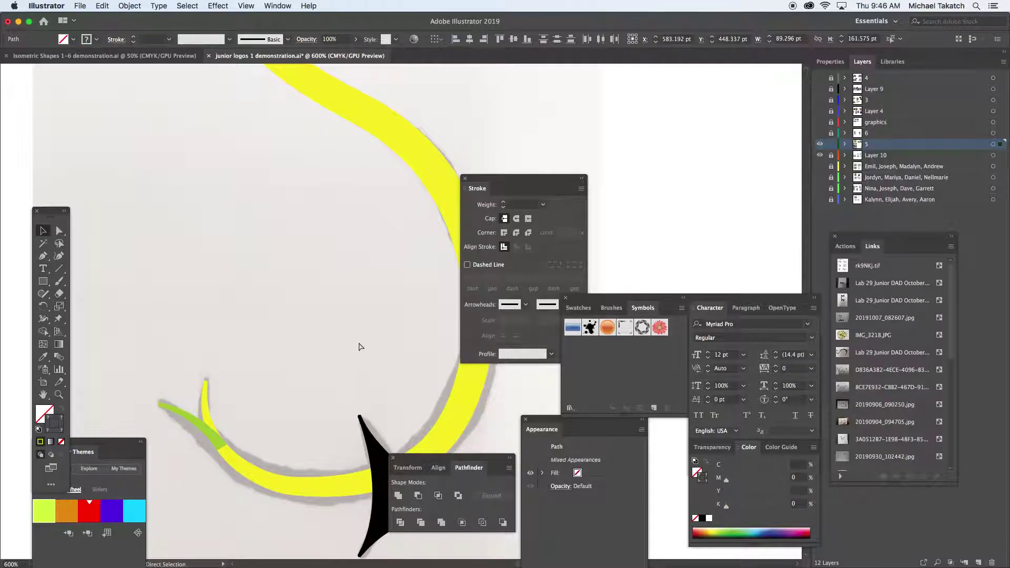
pyautogui.press('super+minus')
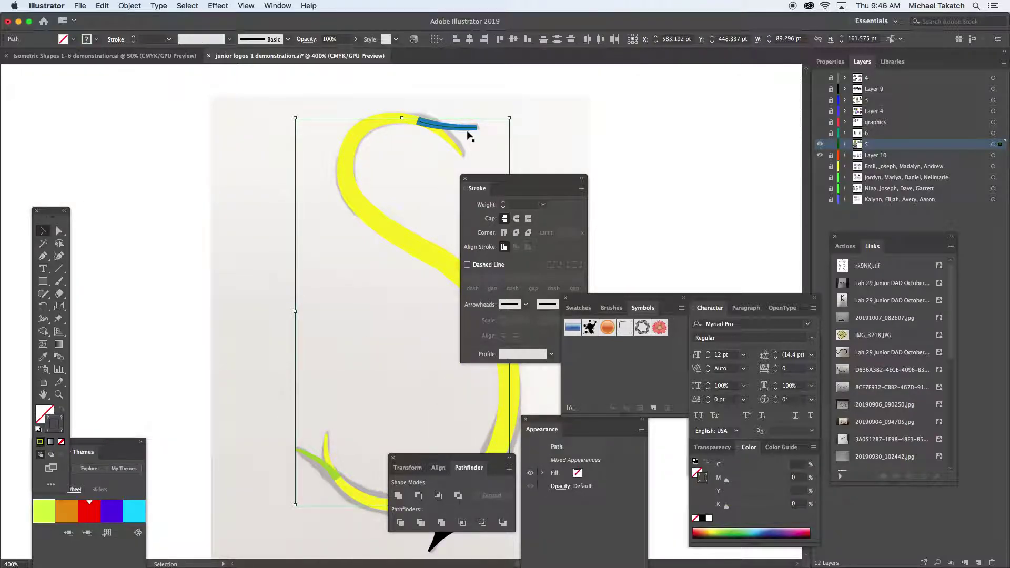
pyautogui.moveTo(412, 240); pyautogui.dragTo(341, 218)
pyautogui.press('super+z')
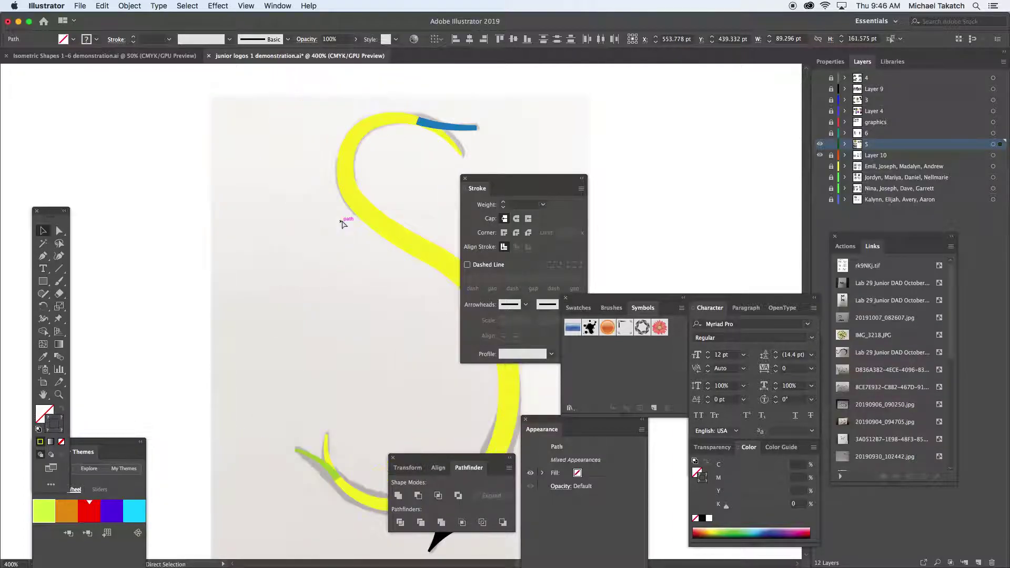
pyautogui.moveTo(375, 235); pyautogui.dragTo(259, 198)
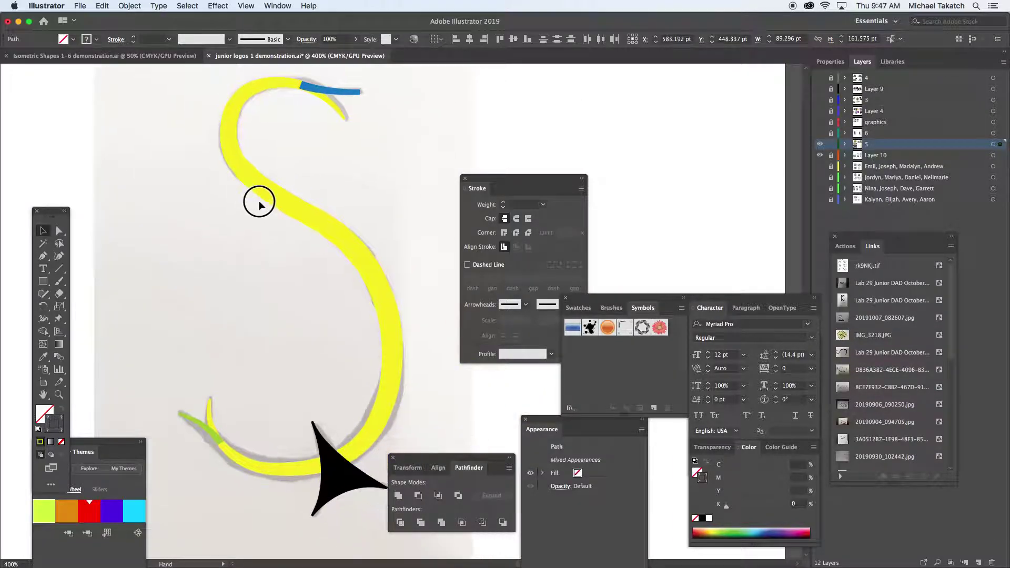
pyautogui.click(129, 6)
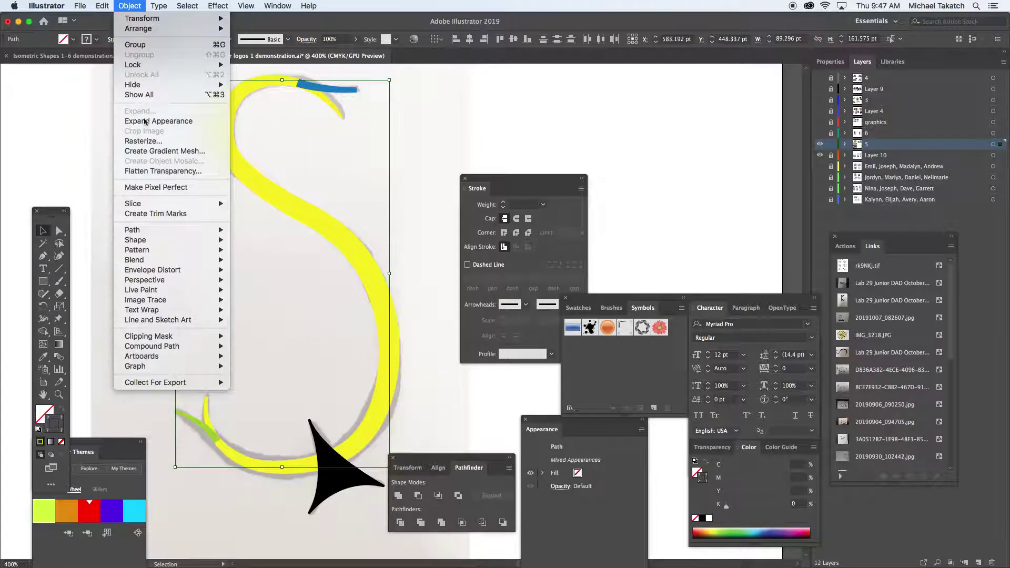
# Step: Outline the S strokes and unite them into one shape with Pathfinder
pyautogui.moveTo(170, 233)
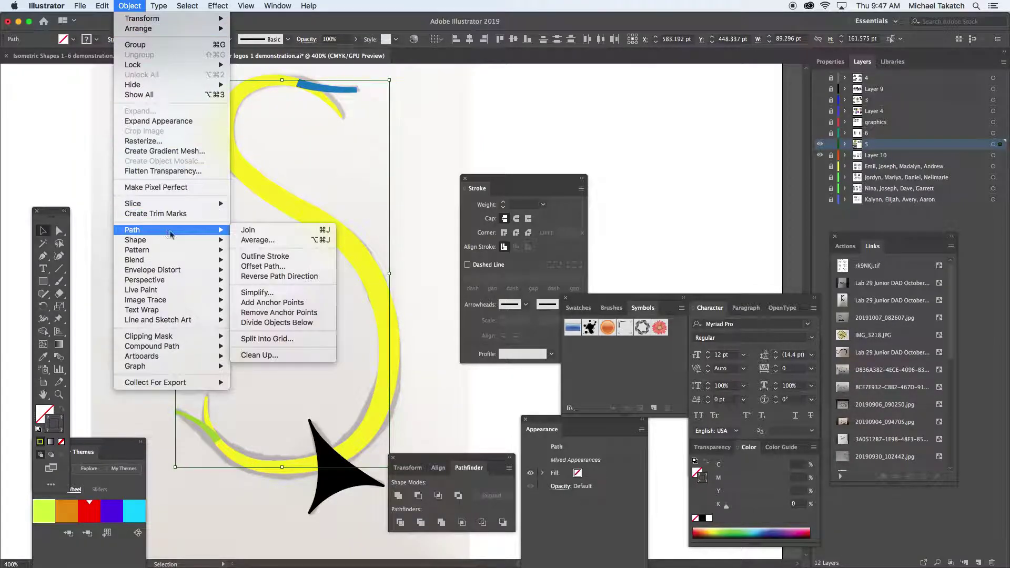
pyautogui.click(265, 256)
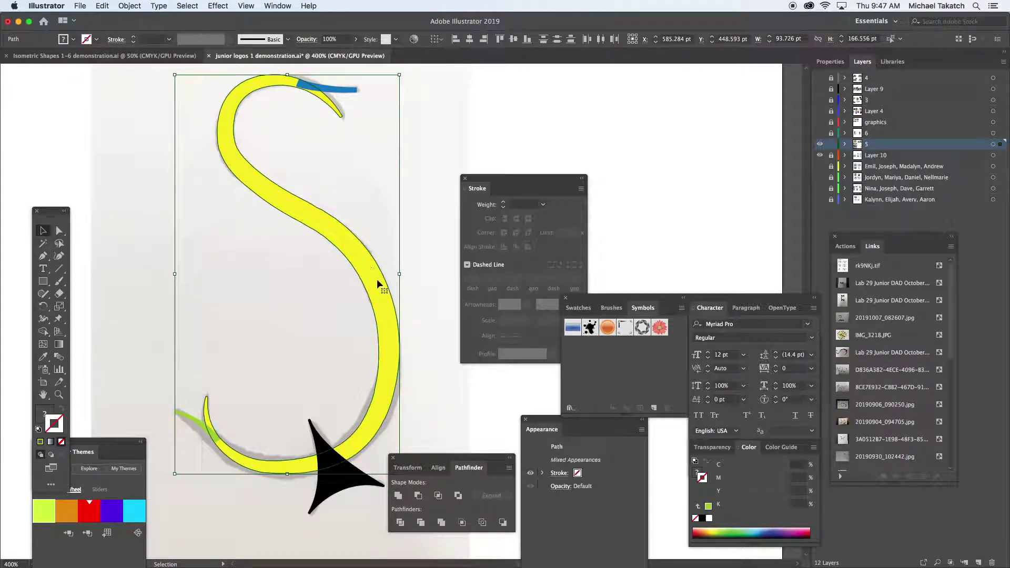
pyautogui.moveTo(455, 458); pyautogui.dragTo(167, 217)
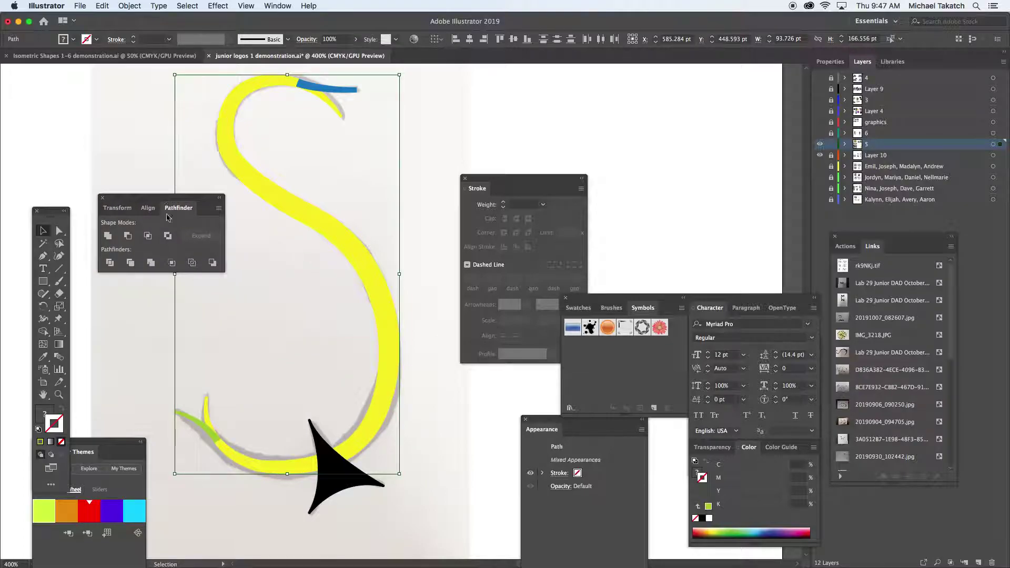
pyautogui.click(108, 237)
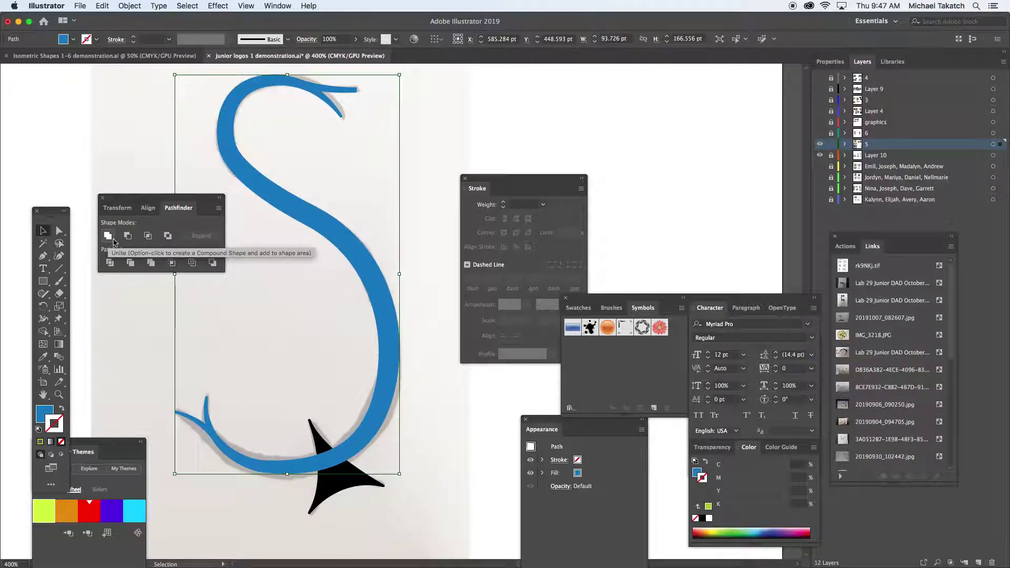
# Step: Try uniting the black star tail with the S, then undo the failed merge and deselect
pyautogui.click(131, 156)
pyautogui.click(345, 481)
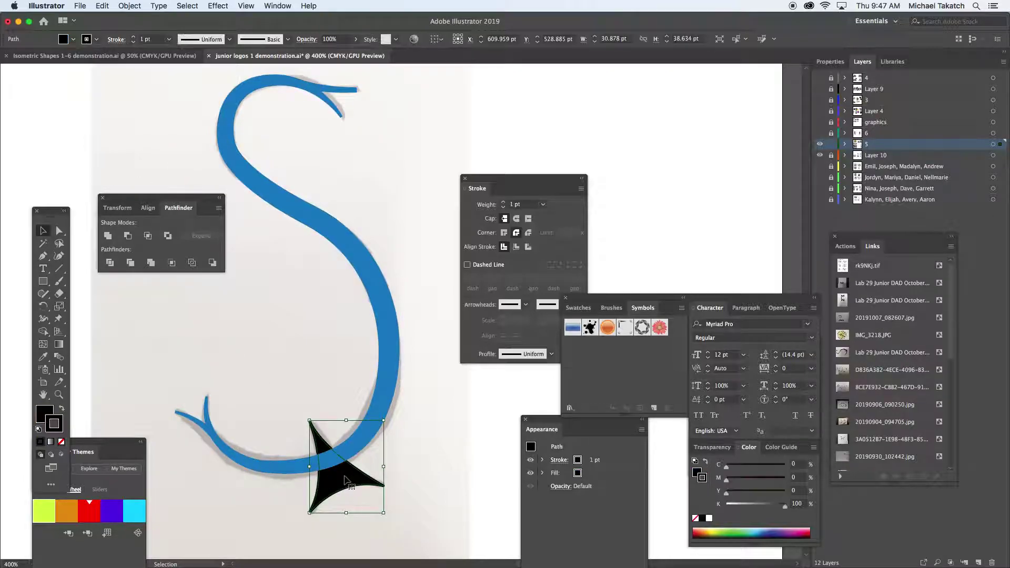
pyautogui.keyDown('shift'); pyautogui.click(286, 467); pyautogui.keyUp('shift')
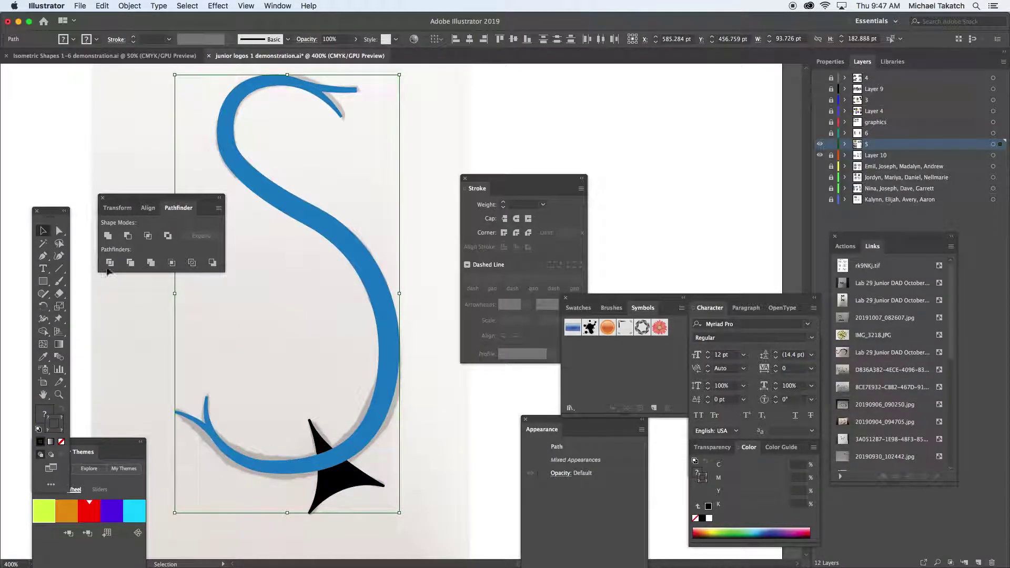
pyautogui.click(111, 237)
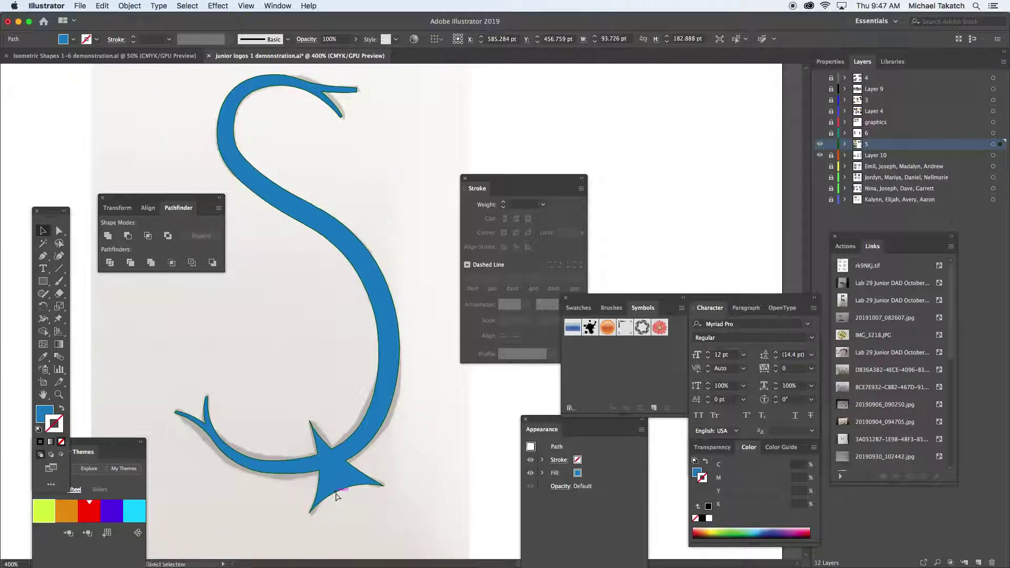
pyautogui.press('super+equal')
pyautogui.scroll(-5, 368, 496)
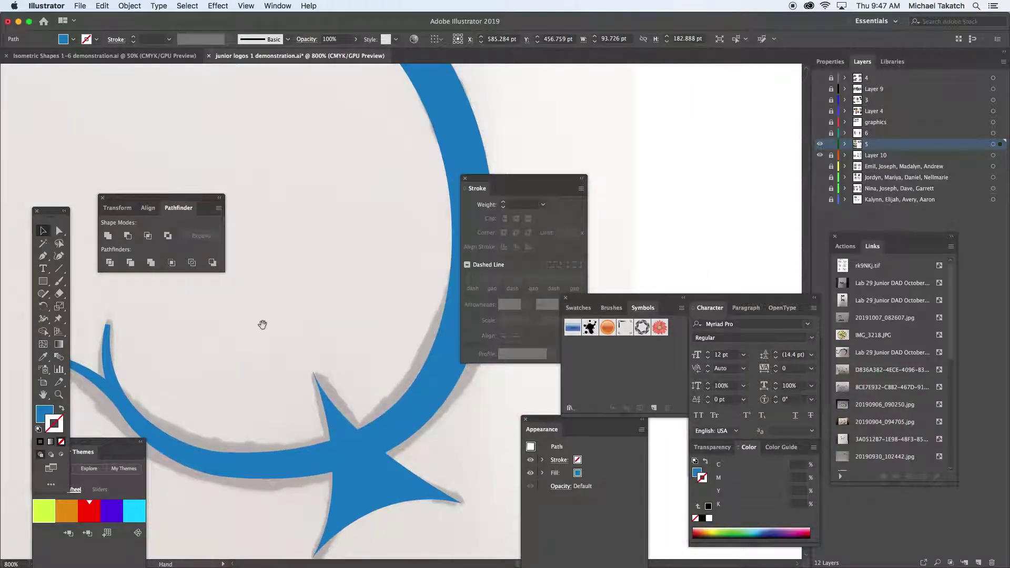
pyautogui.press('super+z')
pyautogui.press('v')
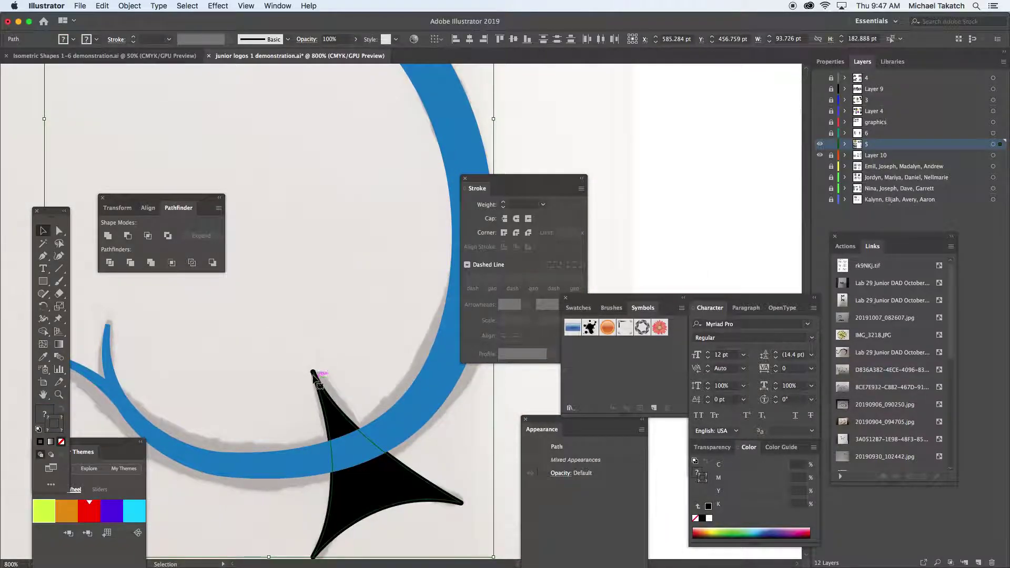
pyautogui.click(298, 509)
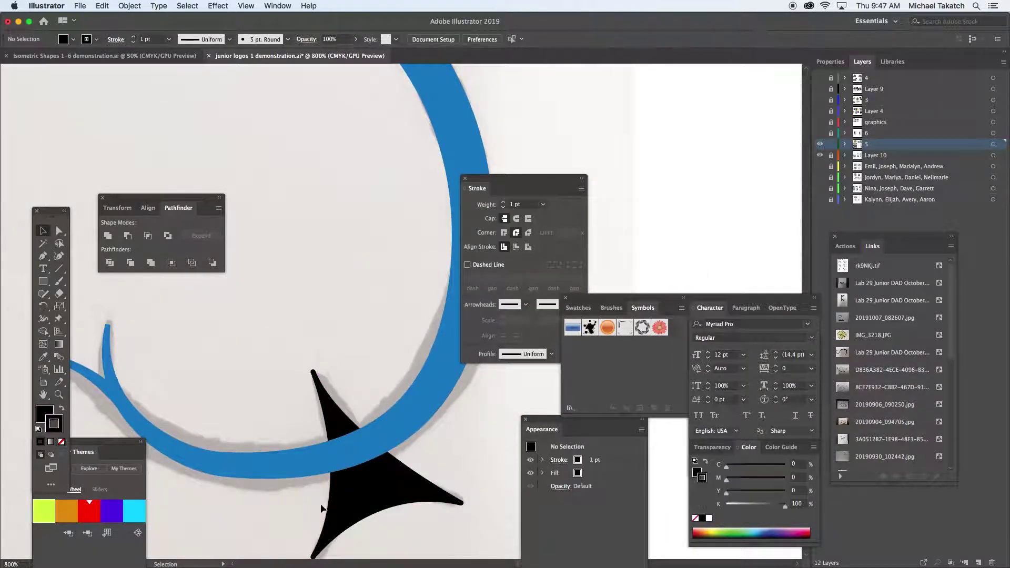
# Step: Outline the star's stroke and unite the star with the blue S shape
pyautogui.click(379, 499)
pyautogui.click(129, 6)
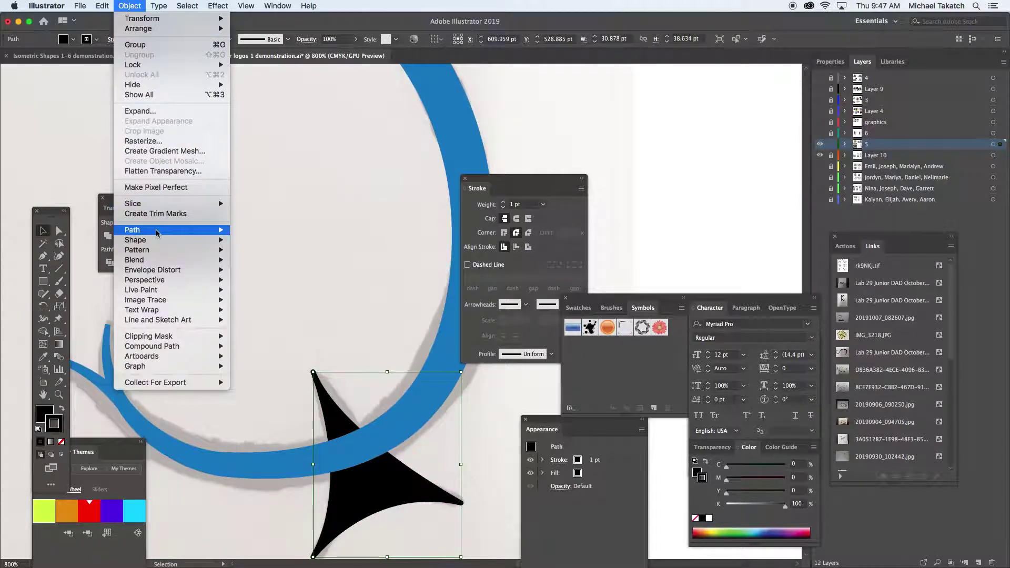
pyautogui.moveTo(171, 232)
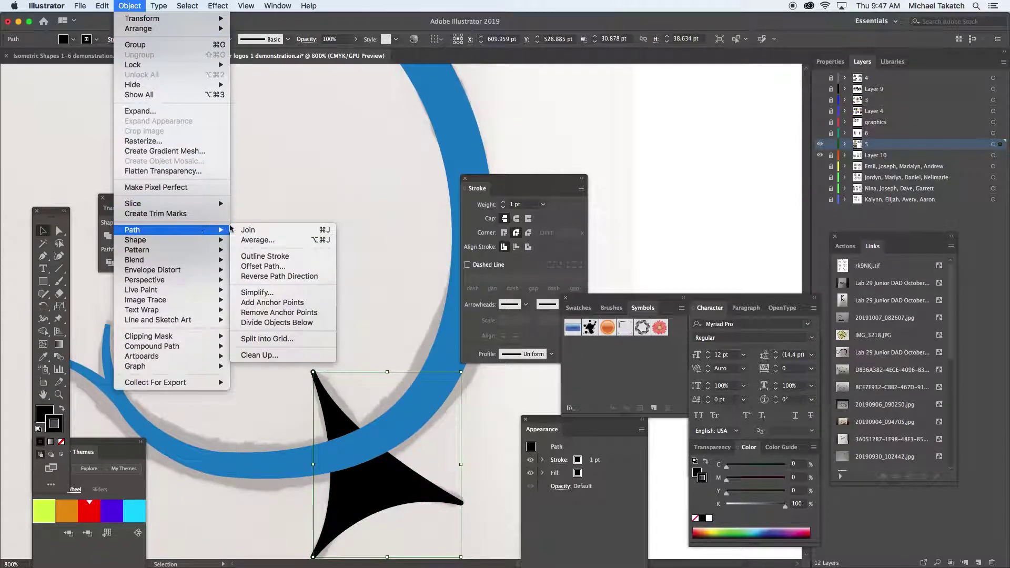
pyautogui.click(269, 256)
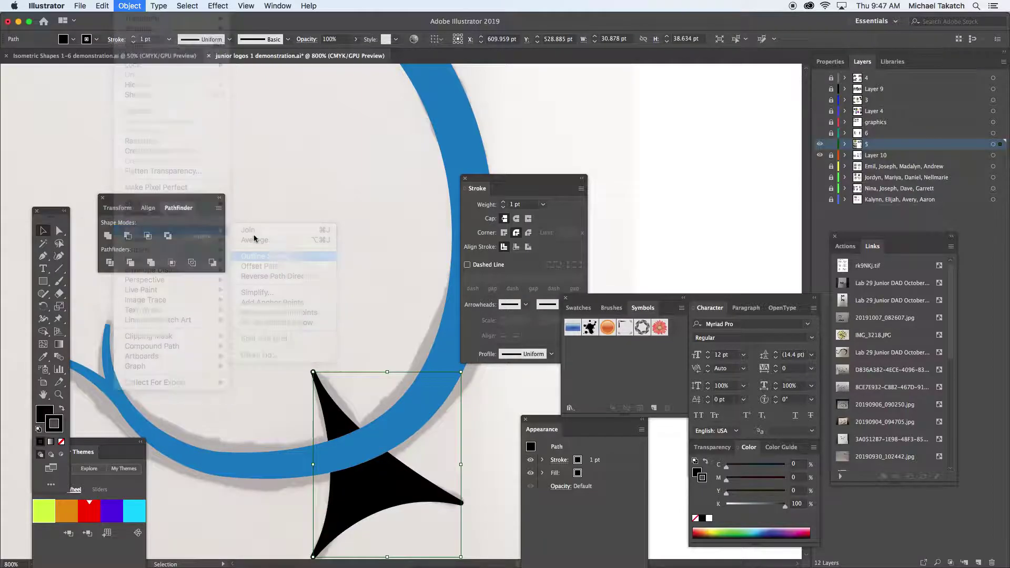
pyautogui.keyDown('shift'); pyautogui.click(245, 459); pyautogui.keyUp('shift')
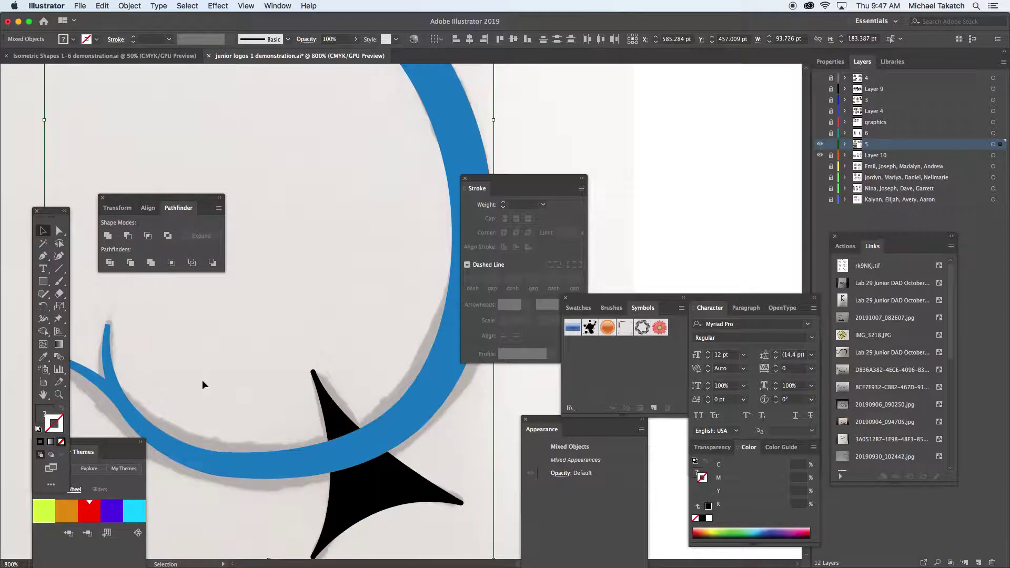
pyautogui.click(127, 237)
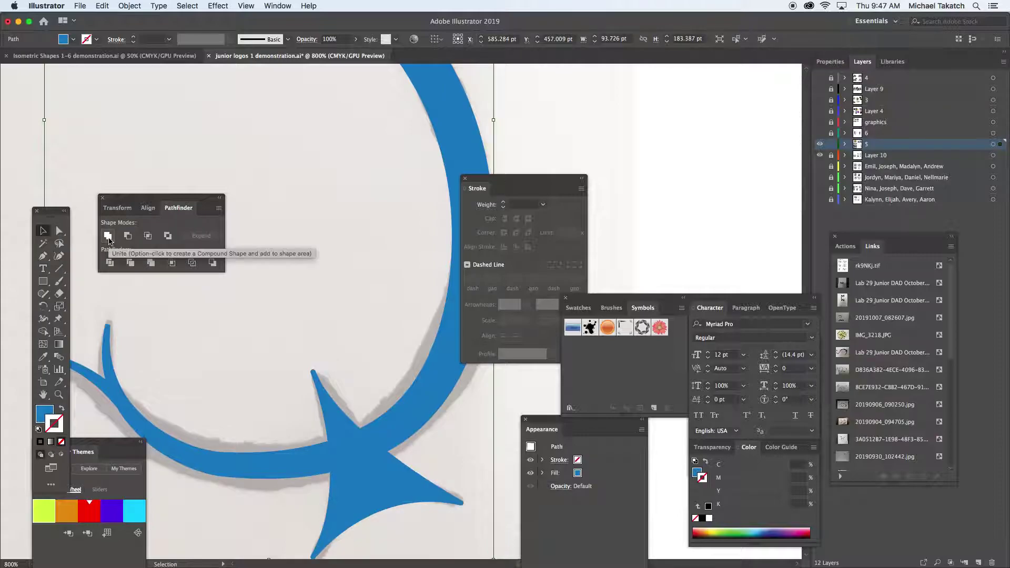
# Step: Deselect the merged logo and zoom out to view the whole S
pyautogui.click(328, 284)
pyautogui.press('a')
pyautogui.press('super+minus')
pyautogui.press('super+minus')
pyautogui.press('super+minus')
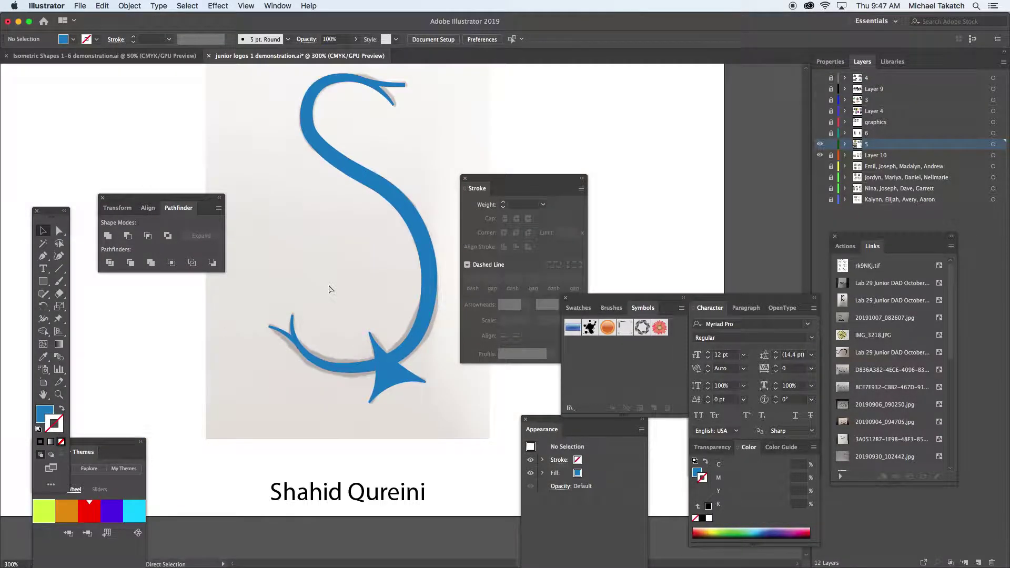
pyautogui.moveTo(333, 226); pyautogui.dragTo(311, 310)
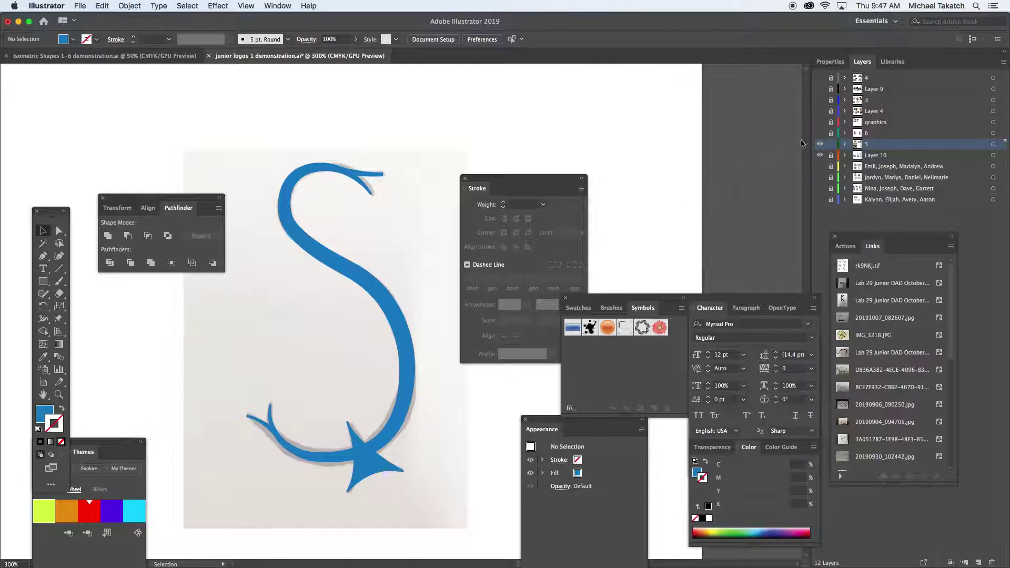
# Step: Hide the sketch layer, fill the S logo yellow-green, and preview it without panels
pyautogui.click(818, 155)
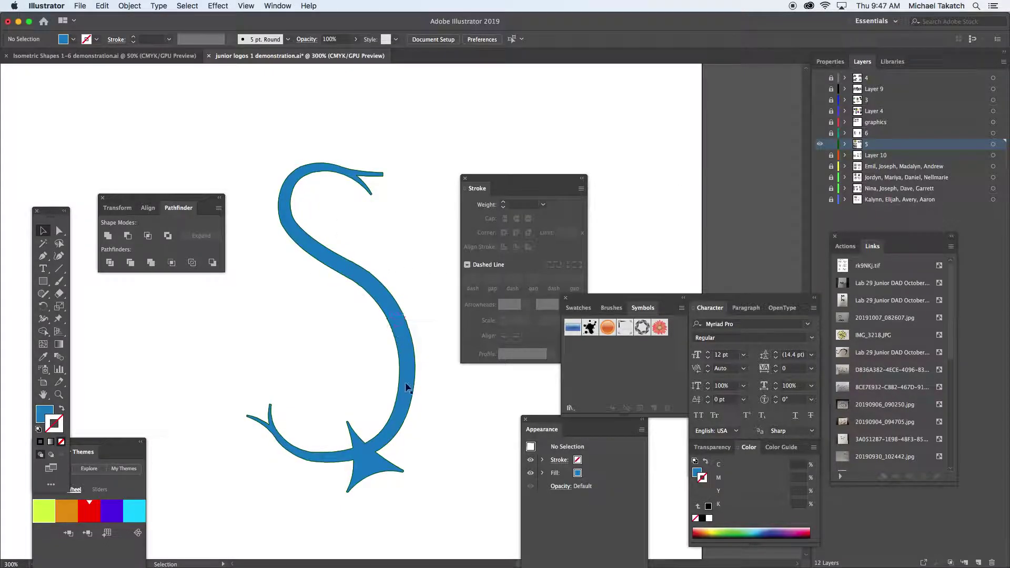
pyautogui.click(363, 459)
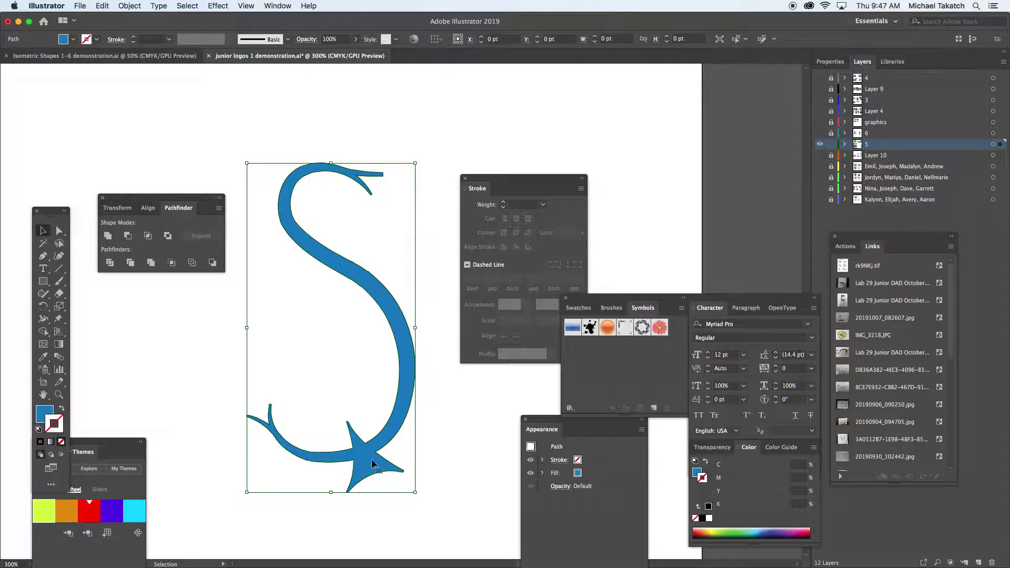
pyautogui.click(578, 331)
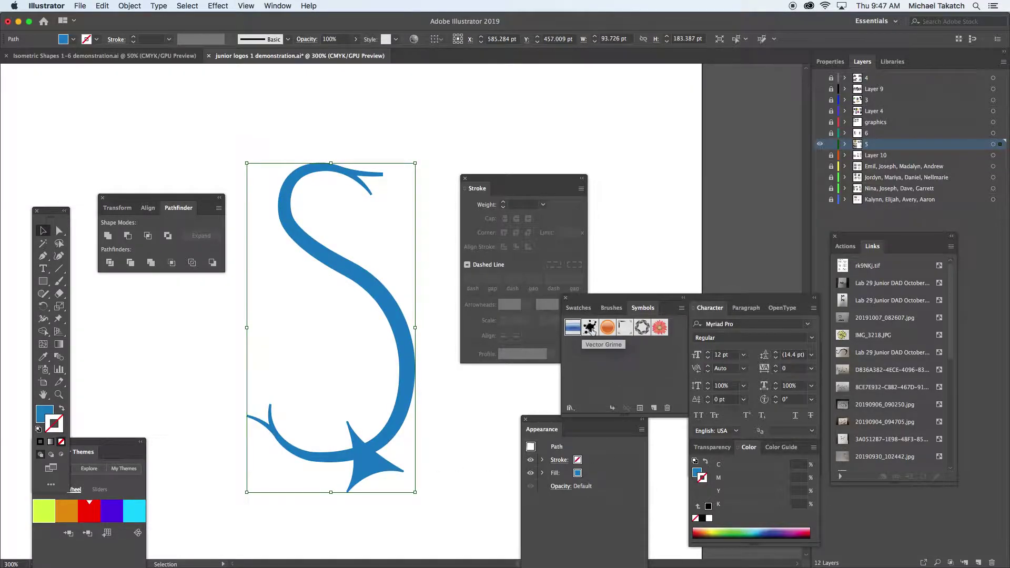
pyautogui.click(608, 327)
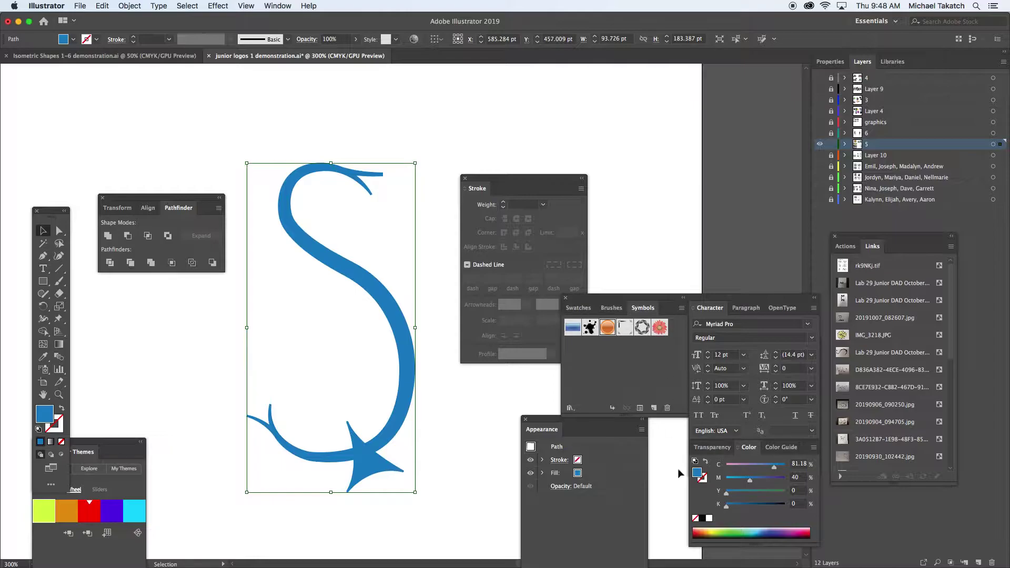
pyautogui.click(716, 532)
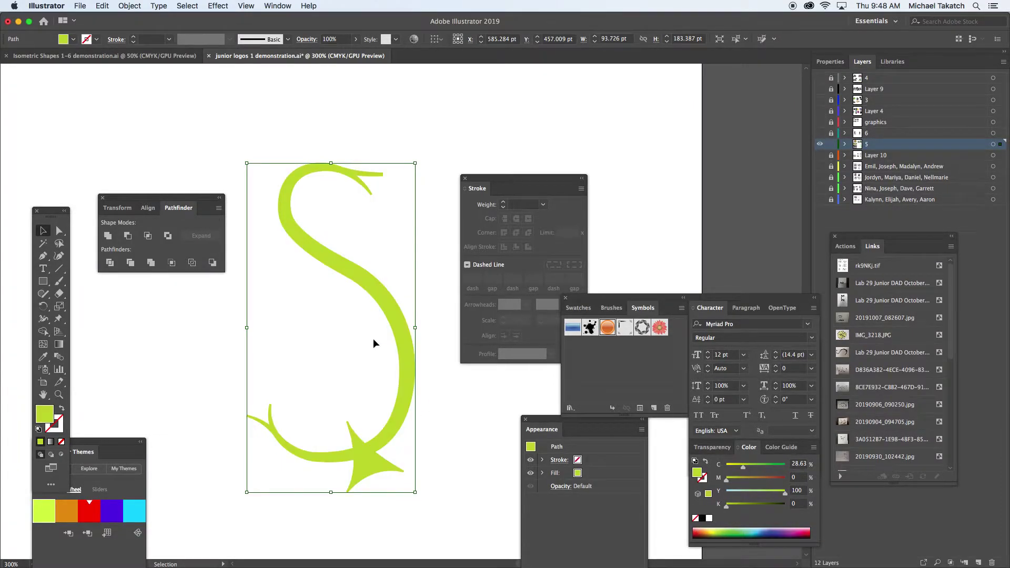
pyautogui.press('Tab')
pyautogui.click(441, 225)
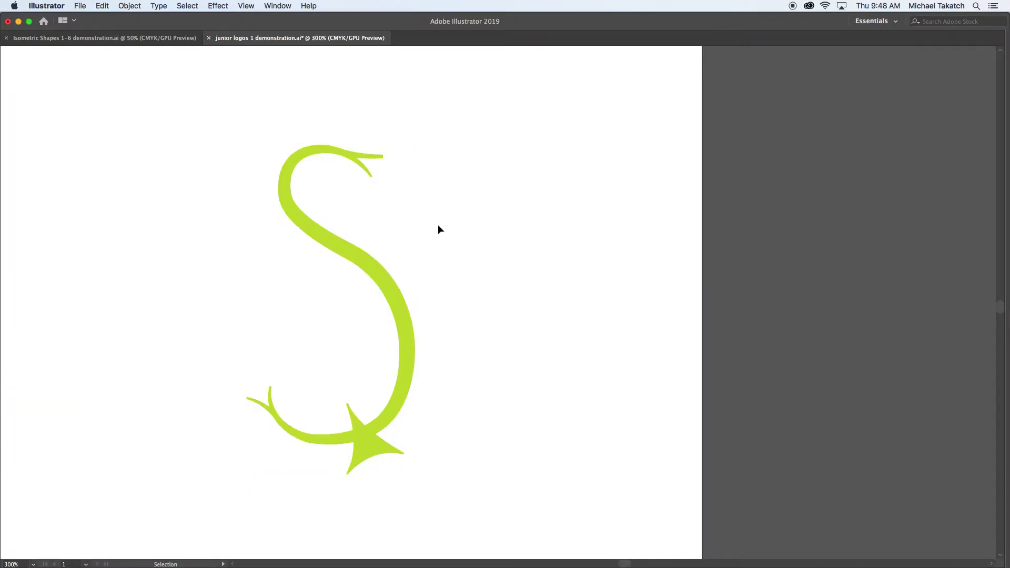